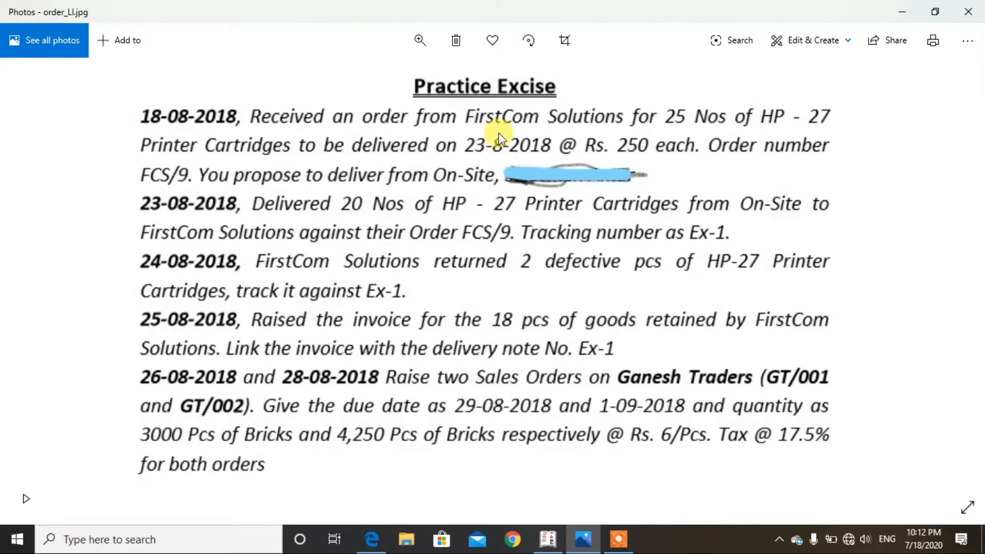
Switch to Tally.ERP 9 and enable Maintain multiple Godowns in the company's inventory features.
left_click(549, 539)
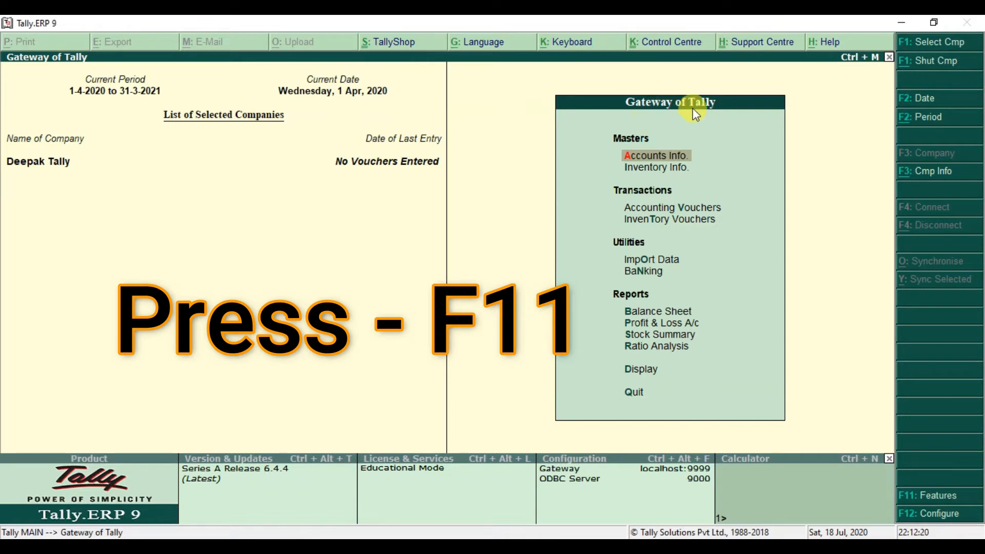
key("F11")
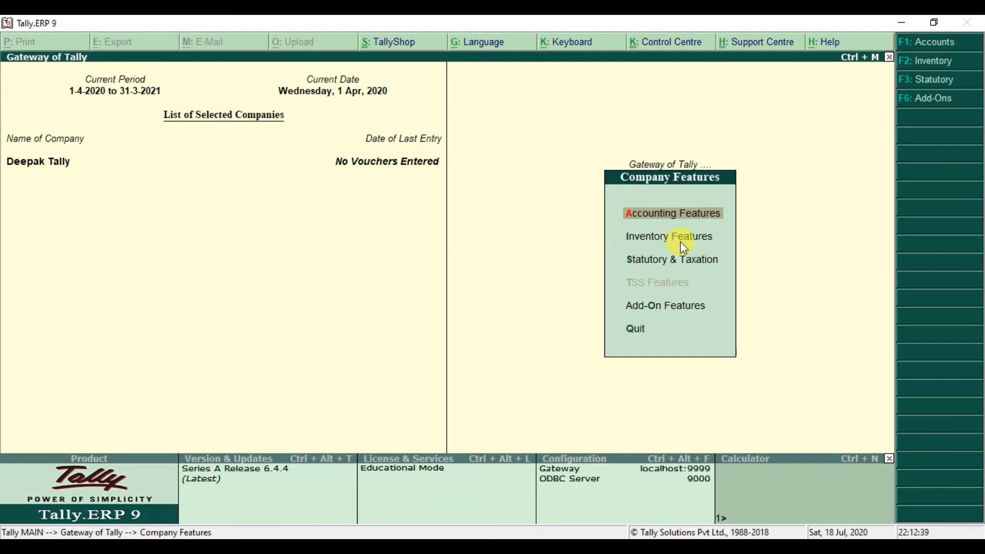
key("Down")
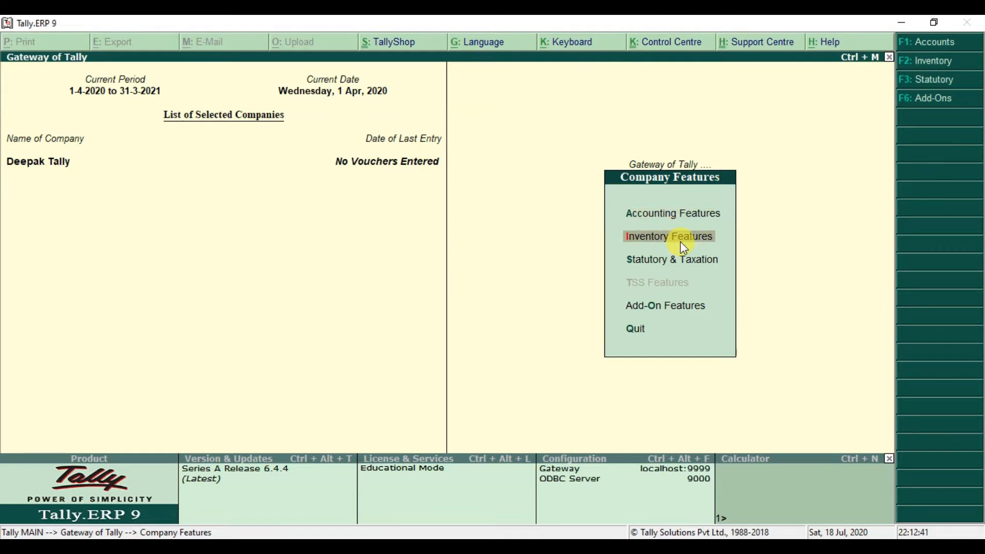
key("Return")
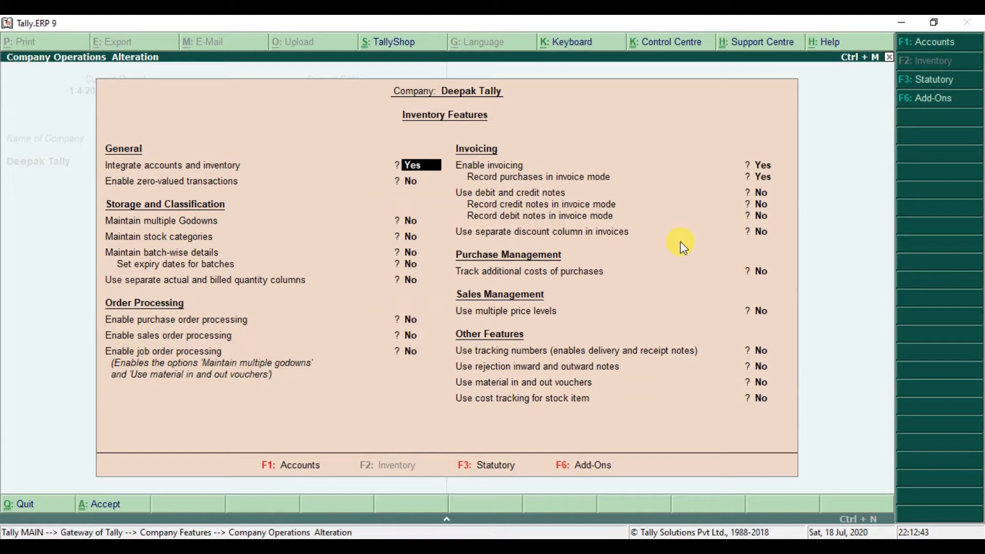
key("Return")
key("Return")
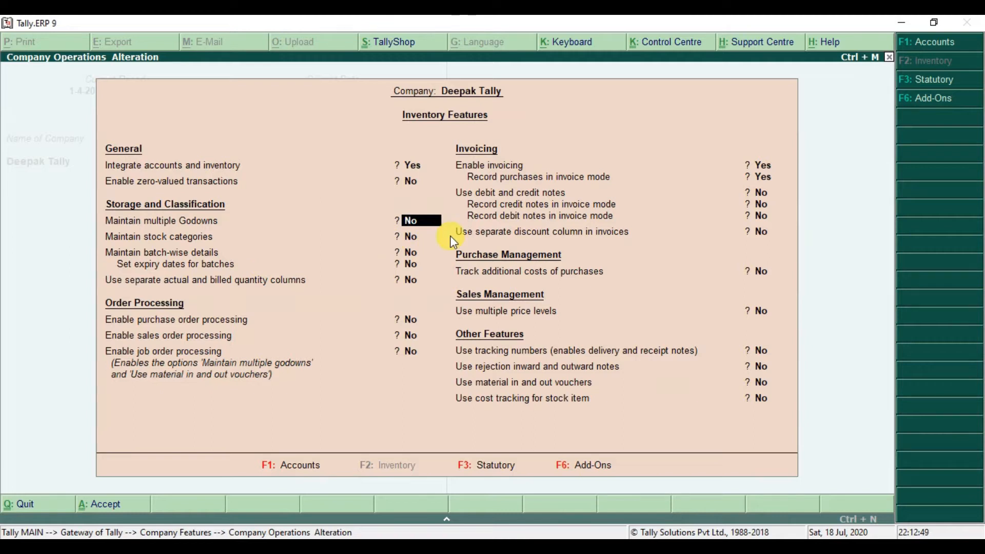
type("y")
key("Return")
Enable purchase order processing and sales order processing in the inventory features.
key("Return")
key("Return")
key("Return")
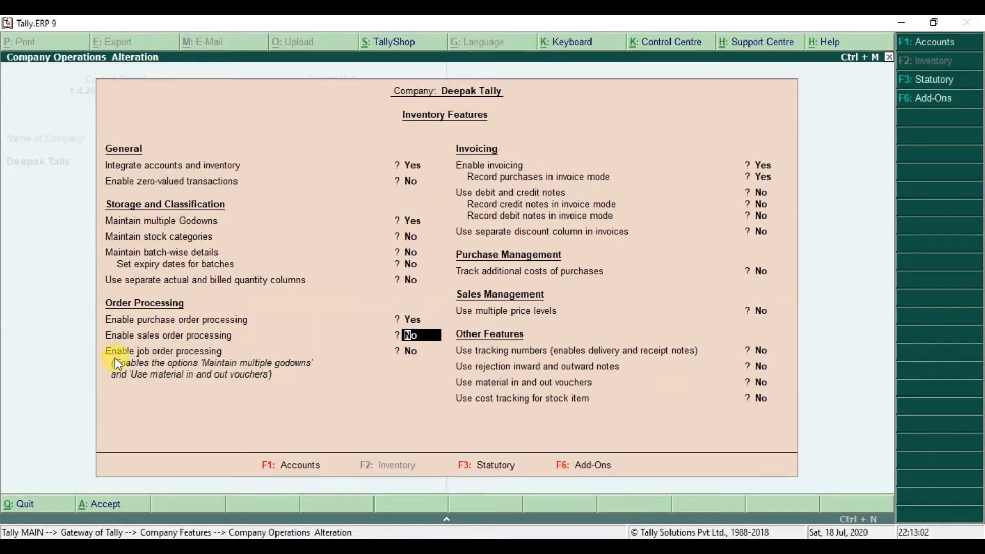
type("y")
key("Return")
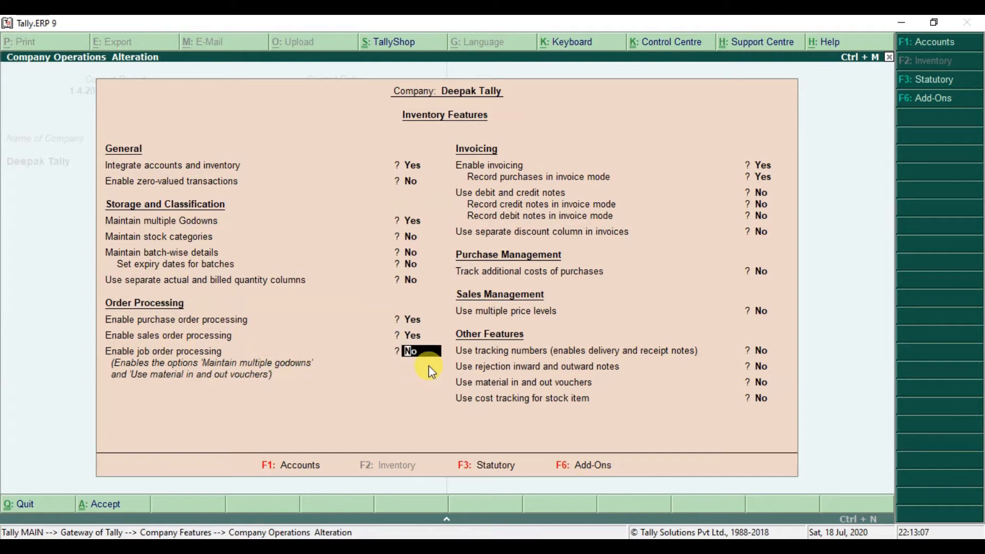
Leave job order processing off and enable tracking numbers for delivery and receipt notes.
key("Return")
key("Return")
key("Return")
key("Return")
key("Return")
key("Return")
key("Return")
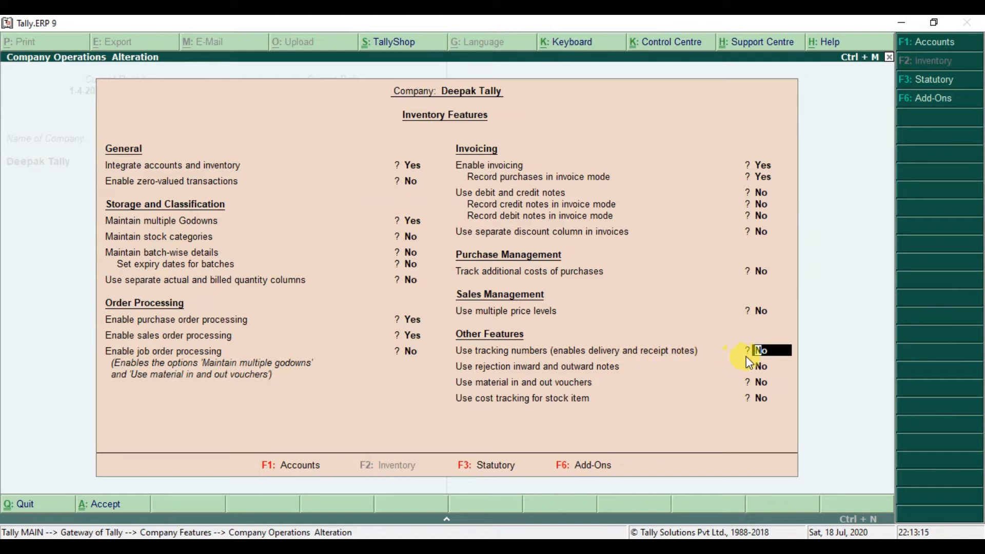
type("y")
key("Return")
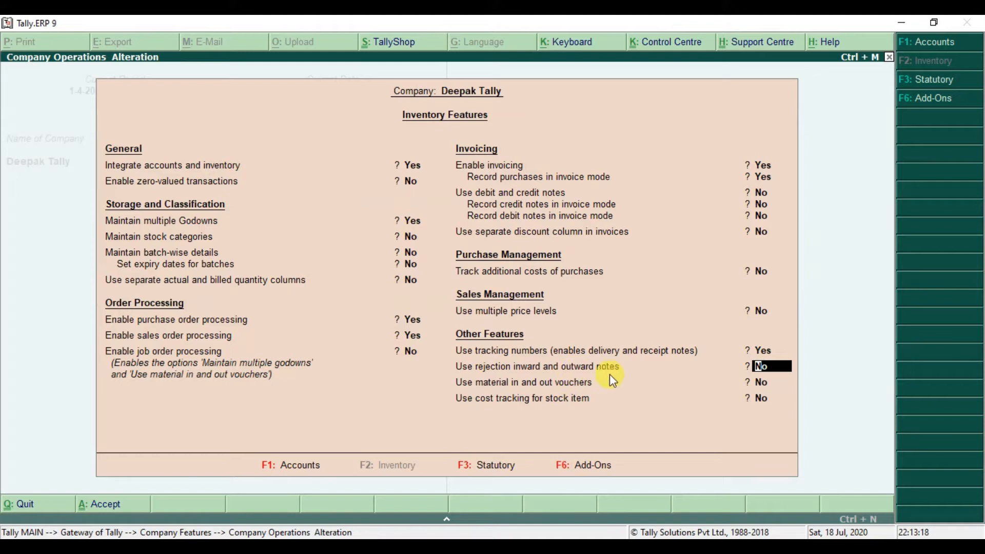
Enable rejection inward and outward notes, save the inventory features and return to the Gateway of Tally.
type("y")
key("Return")
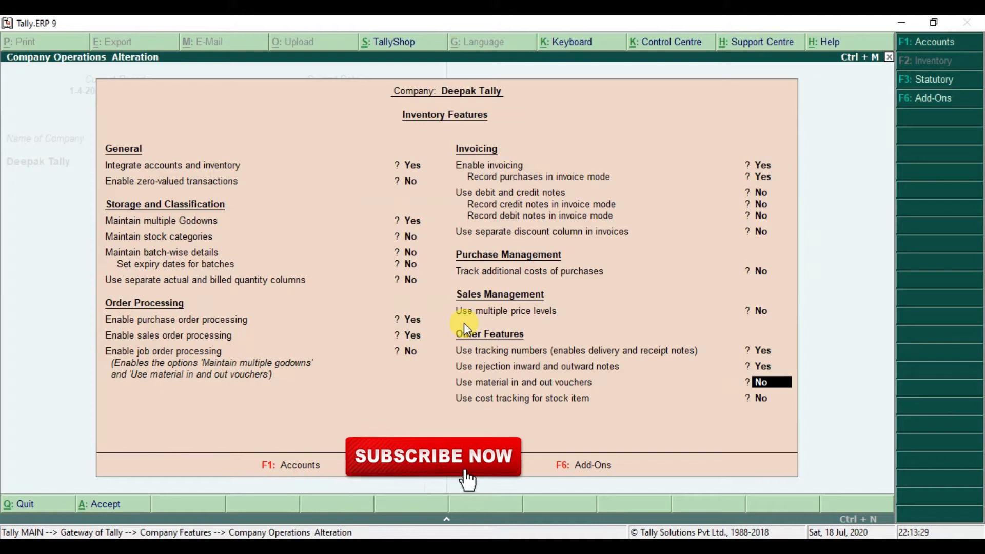
key("Return")
key("Return")
key("Return")
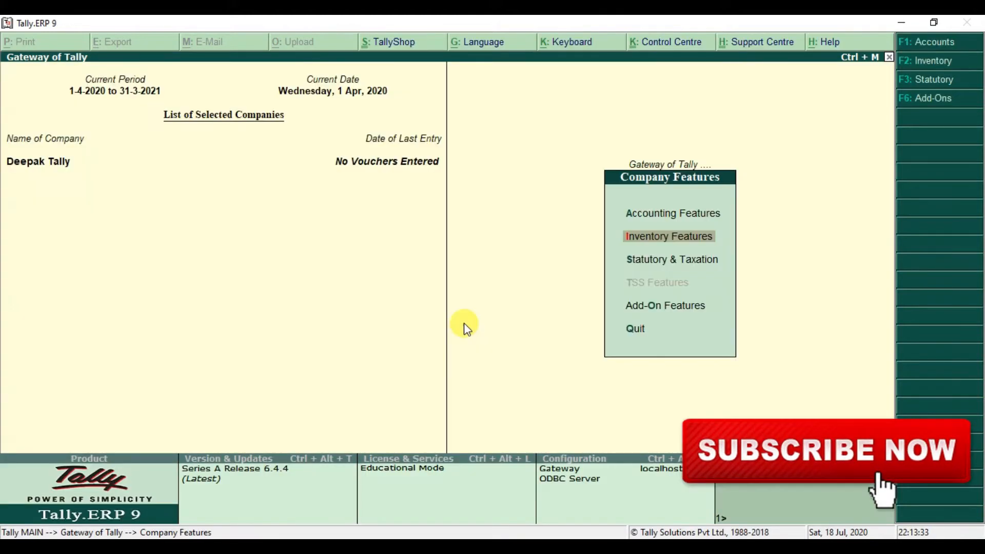
key("Escape")
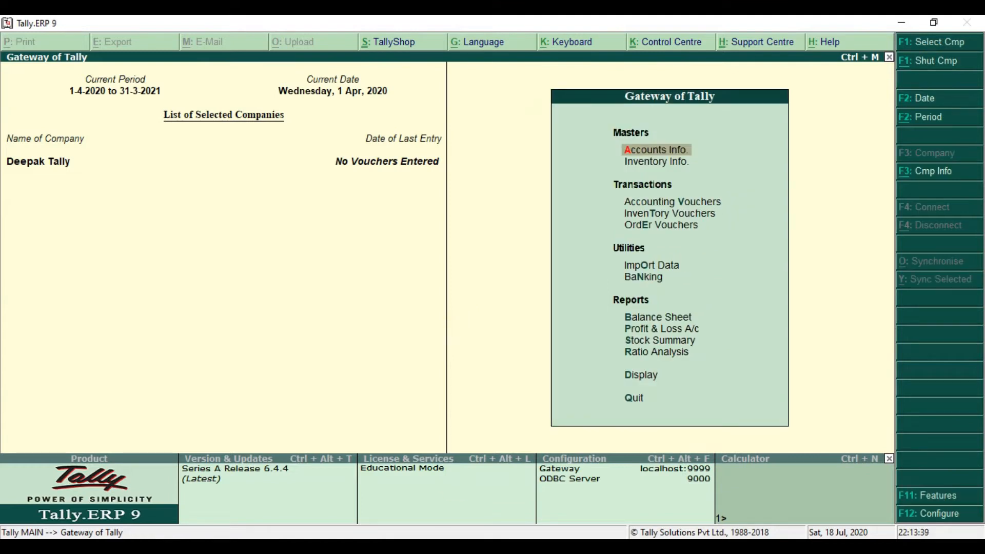
Check the customer in the practice exercise image and start a ledger named FirstCom Solution under Sundry Debtors in Tally.ERP 9.
key("alt+Tab")
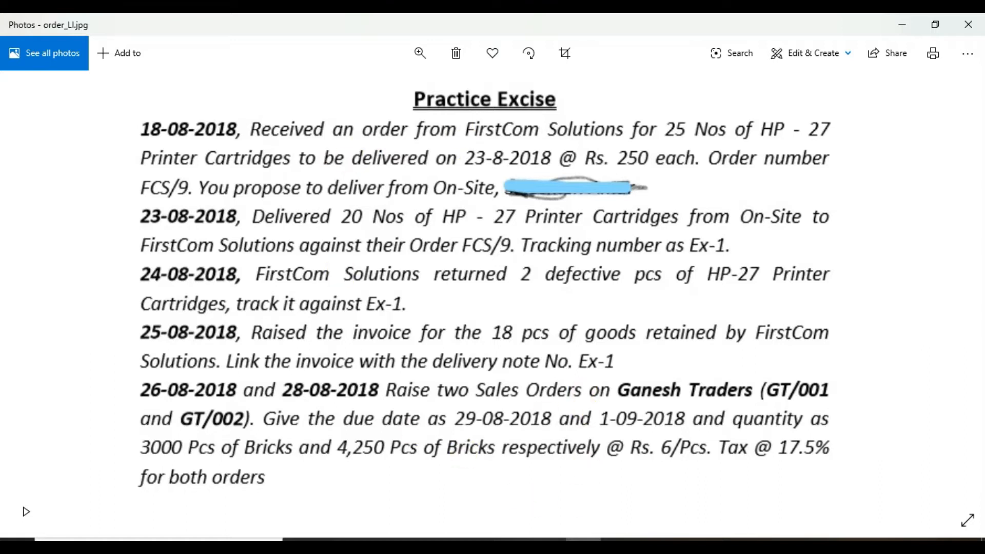
left_click(564, 539)
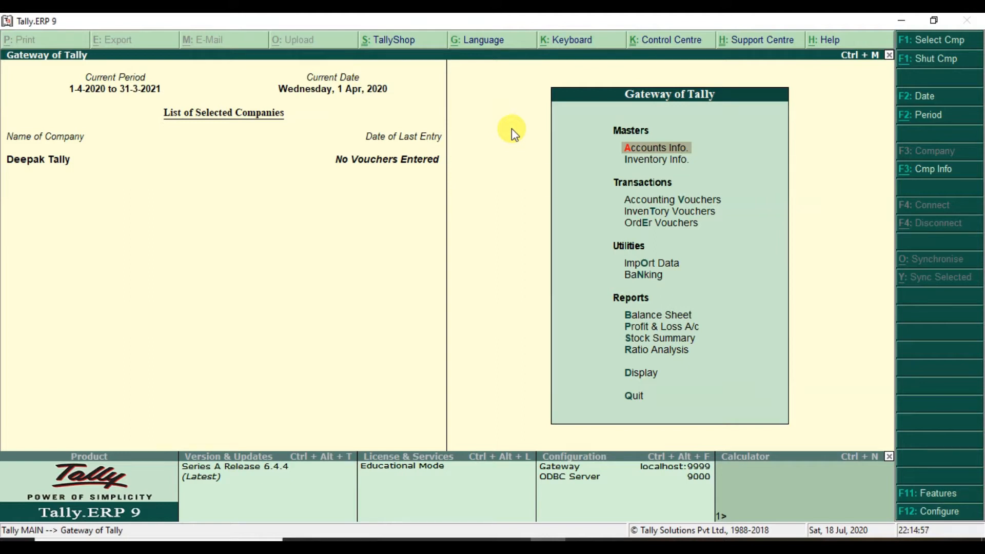
key("Return")
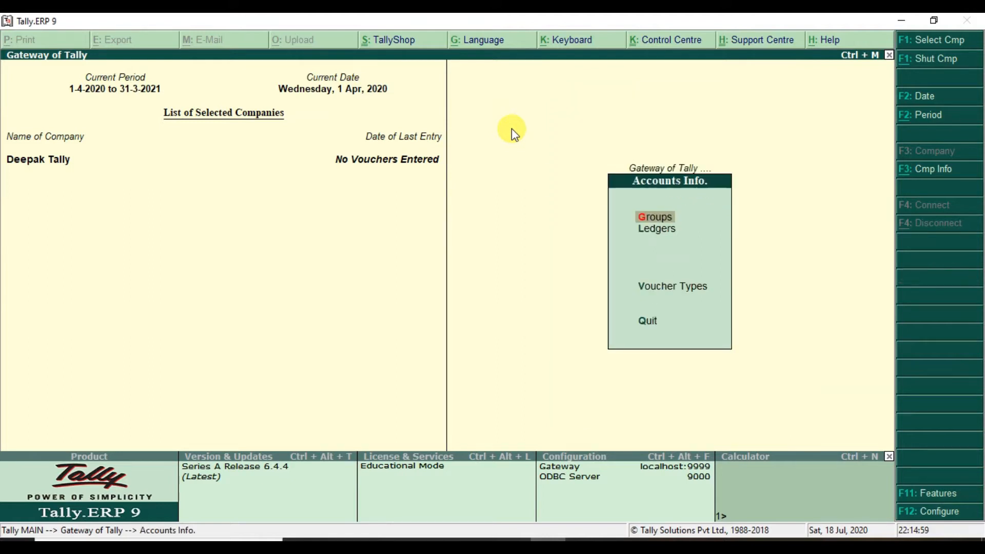
key("Down")
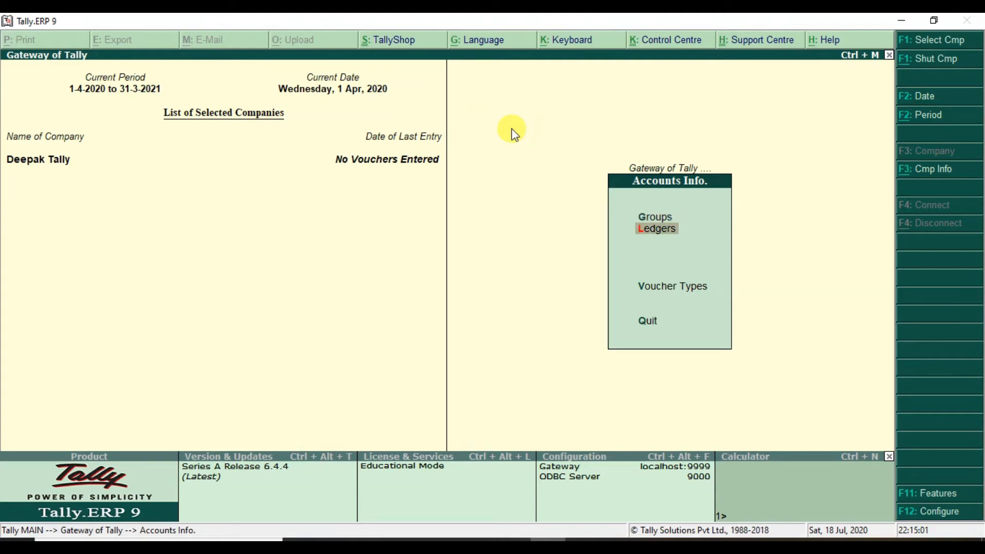
key("Return")
key("Return")
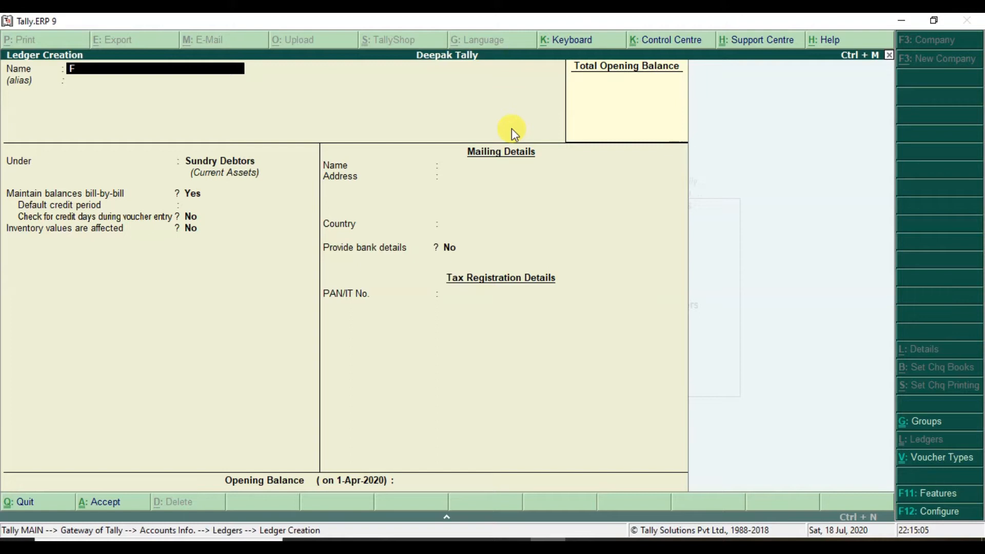
type("FirstCom Solution")
key("Return")
key("Return")
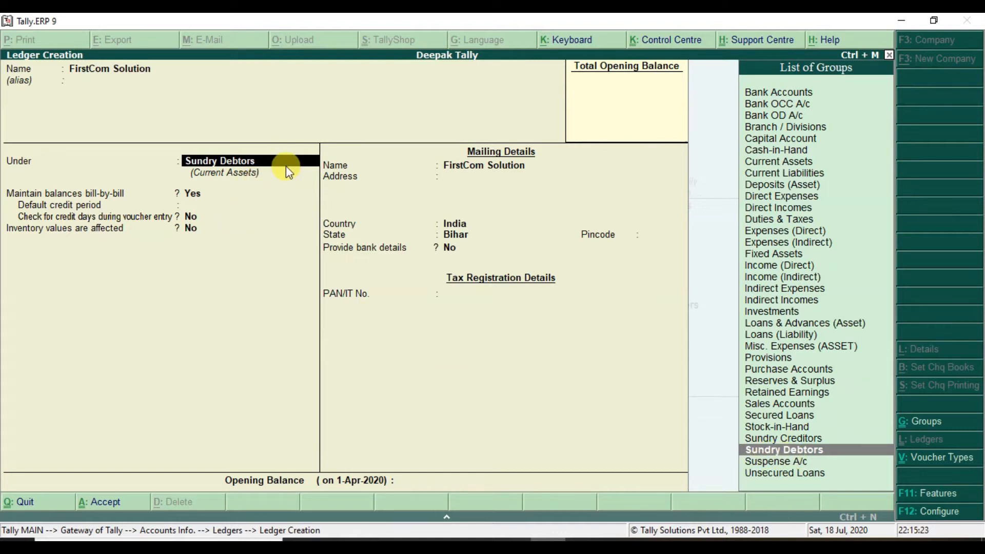
key("Return")
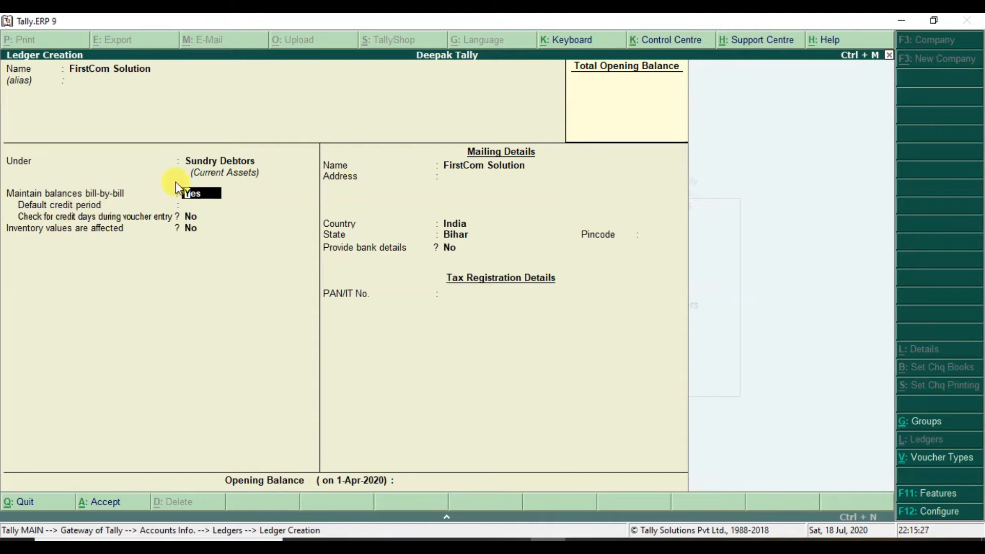
Keep bill-by-bill balances and the default mailing details for the FirstCom Solution ledger and save it.
key("Return")
key("Return")
key("Return")
key("Return")
key("Return")
key("Return")
key("Return")
key("Return")
key("Return")
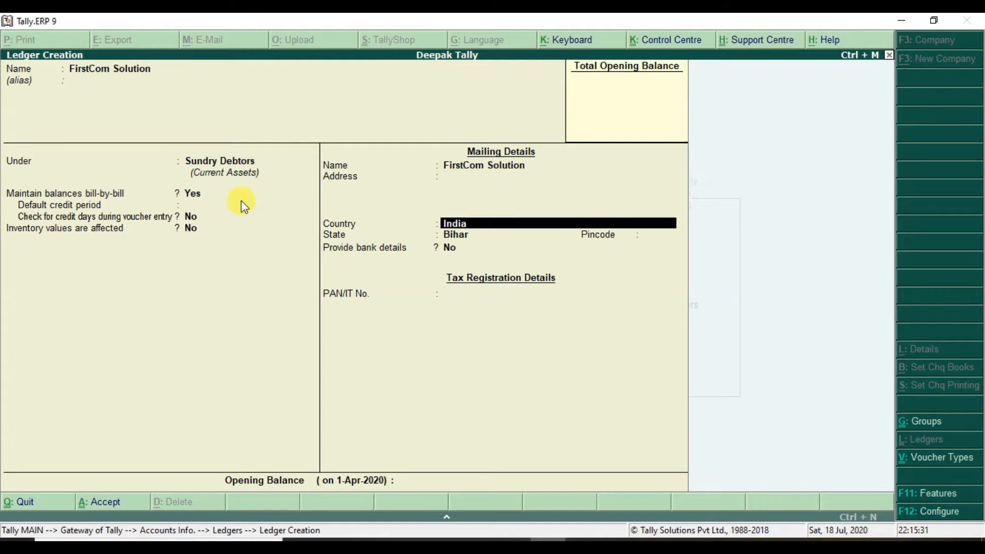
key("Return")
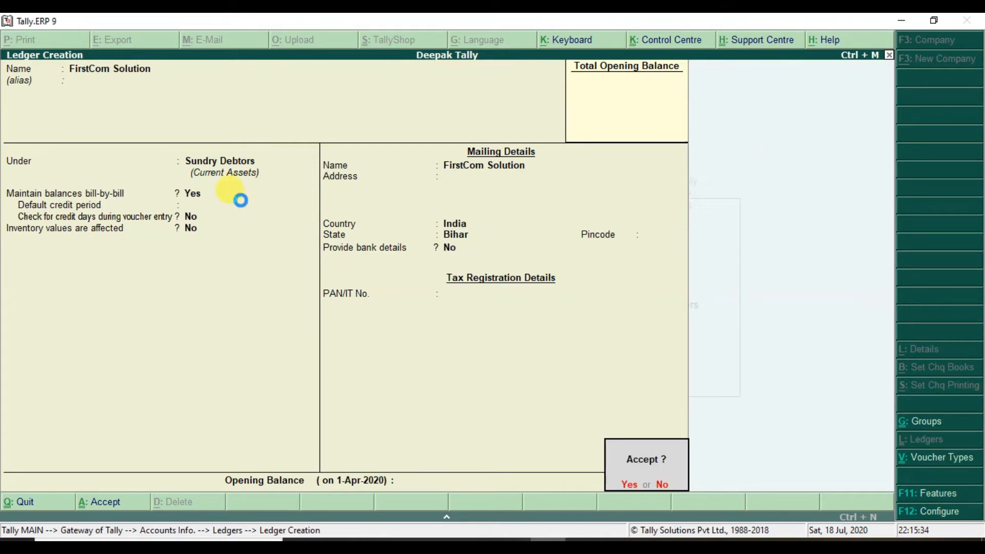
key("Return")
Start a new ledger named Sales and place it under the Sales Accounts group.
type("Sales")
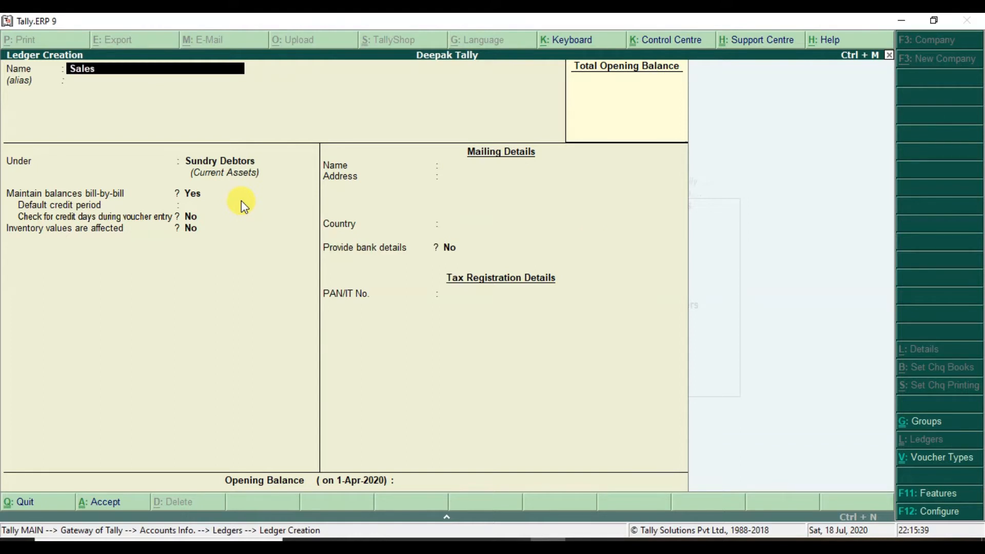
key("Return")
key("Return")
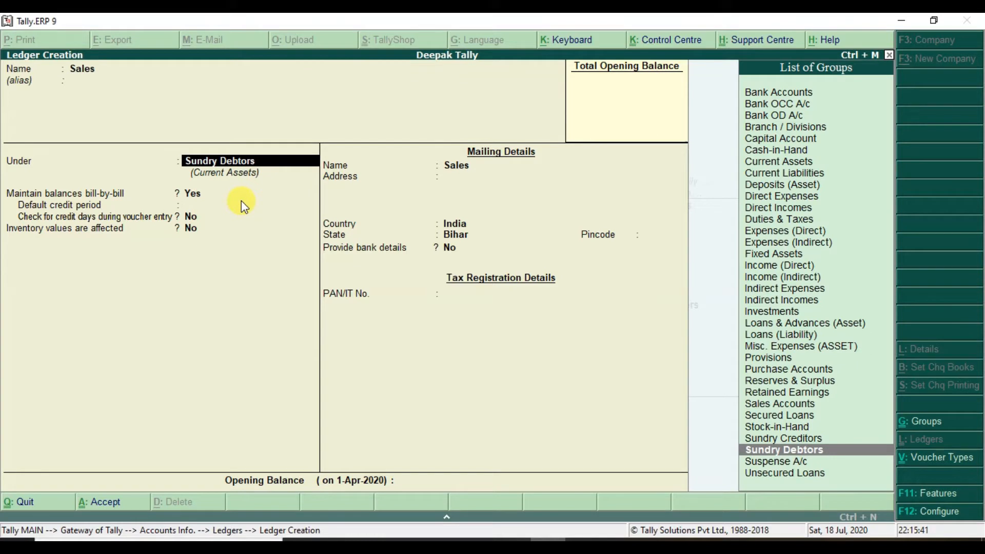
type("S")
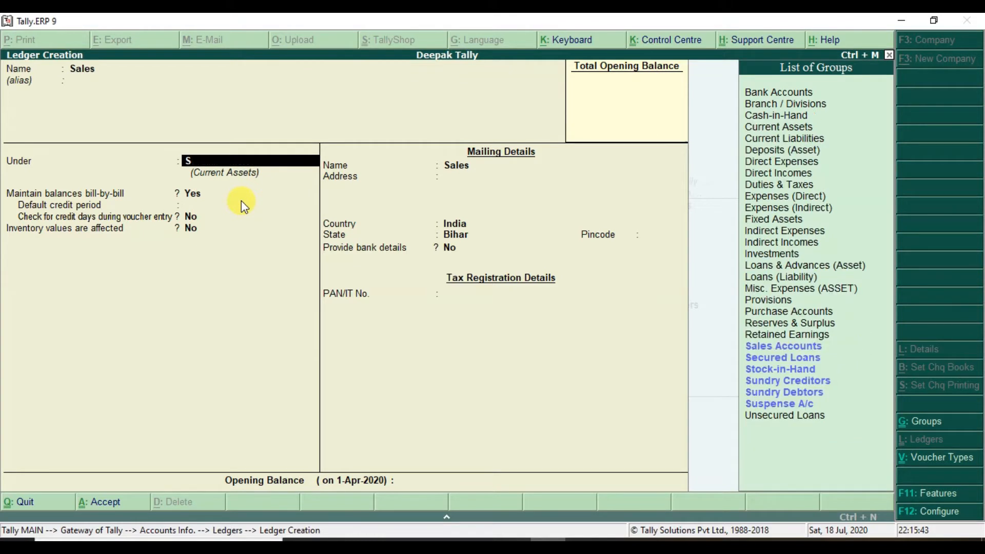
left_click(754, 348)
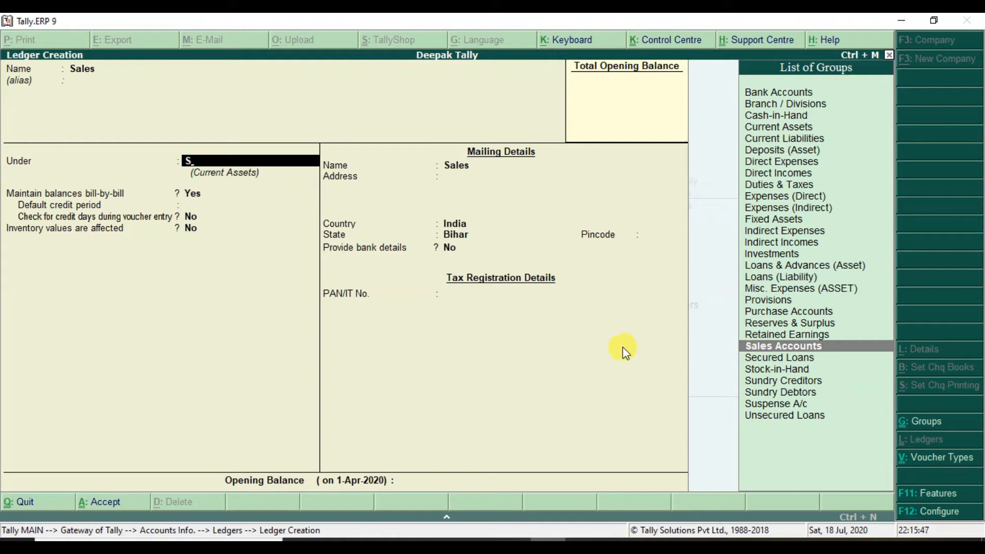
key("Return")
Keep inventory values affected for the Sales ledger, set its type to Not Applicable, save it and return to the Gateway of Tally.
key("Return")
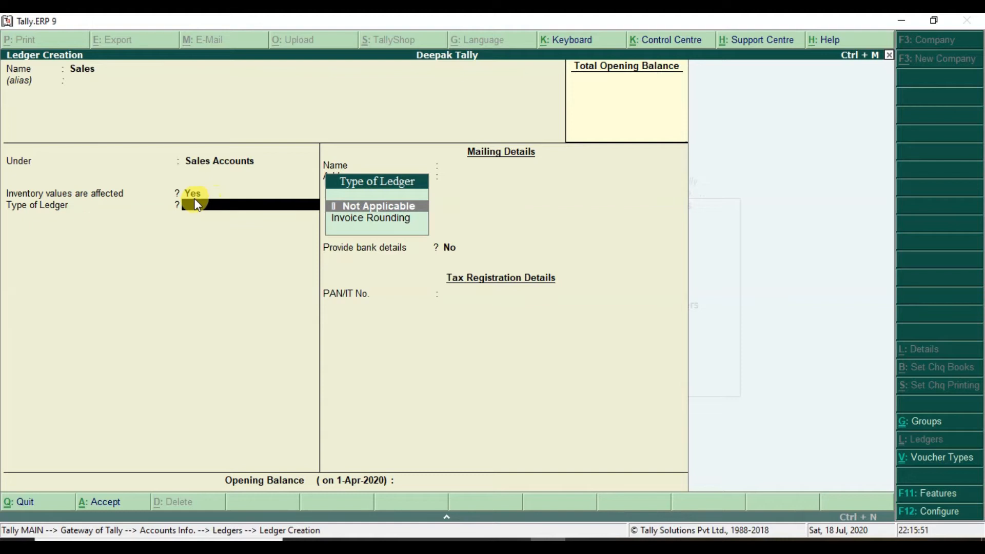
key("Return")
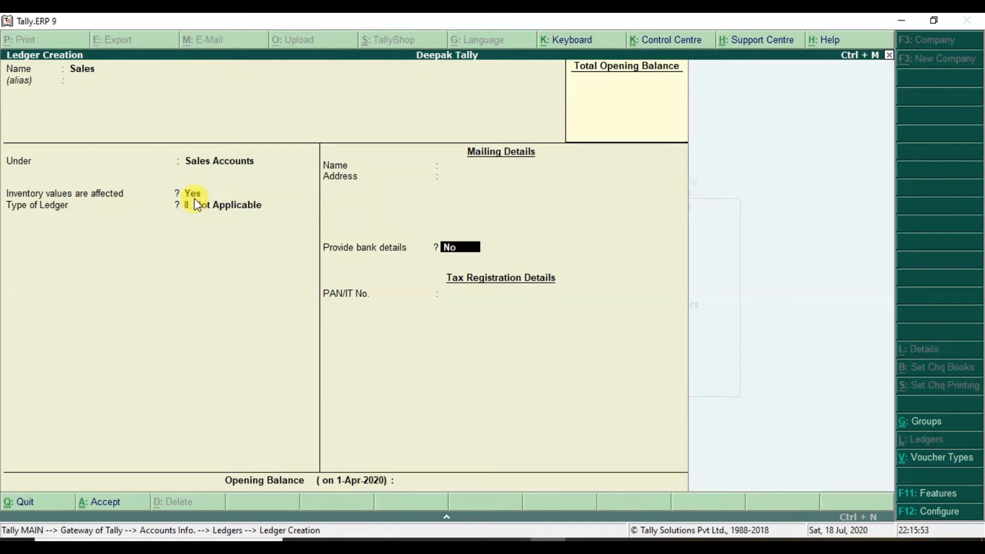
key("Return")
key("Return")
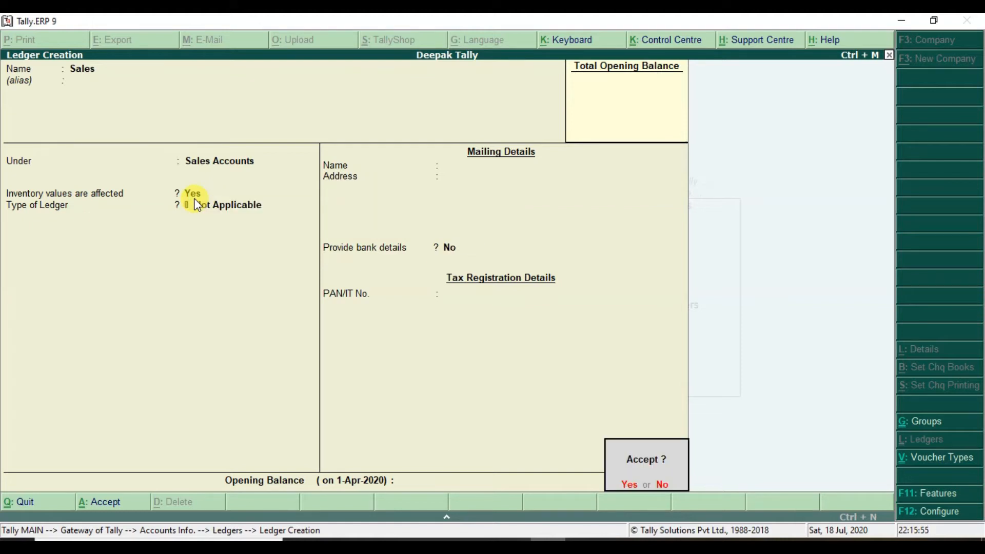
key("Return")
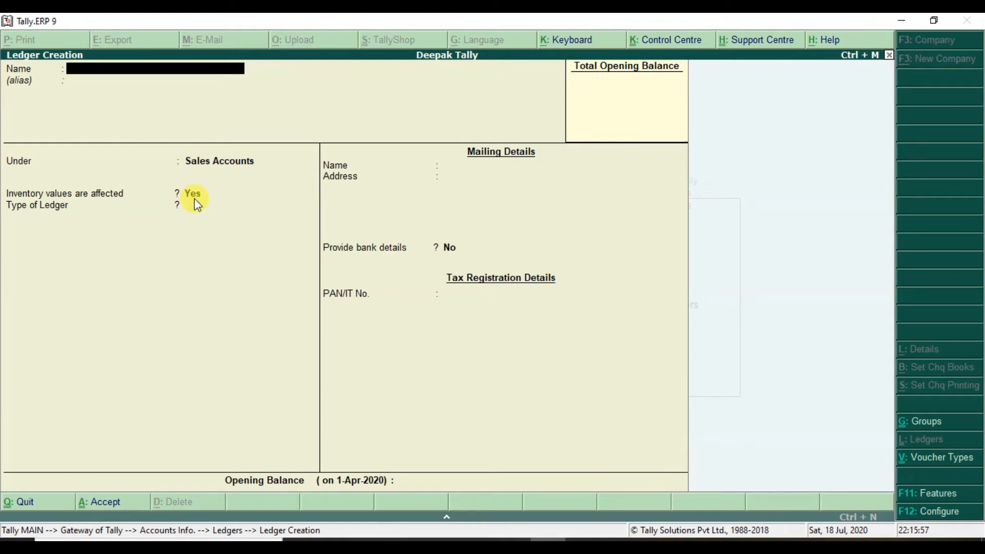
key("Escape")
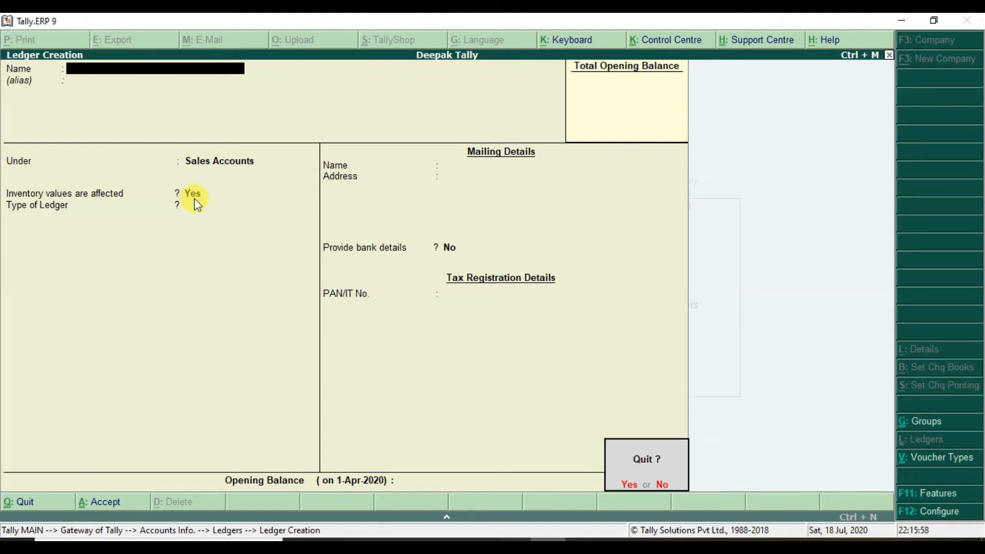
key("Return")
key("Escape")
key("Escape")
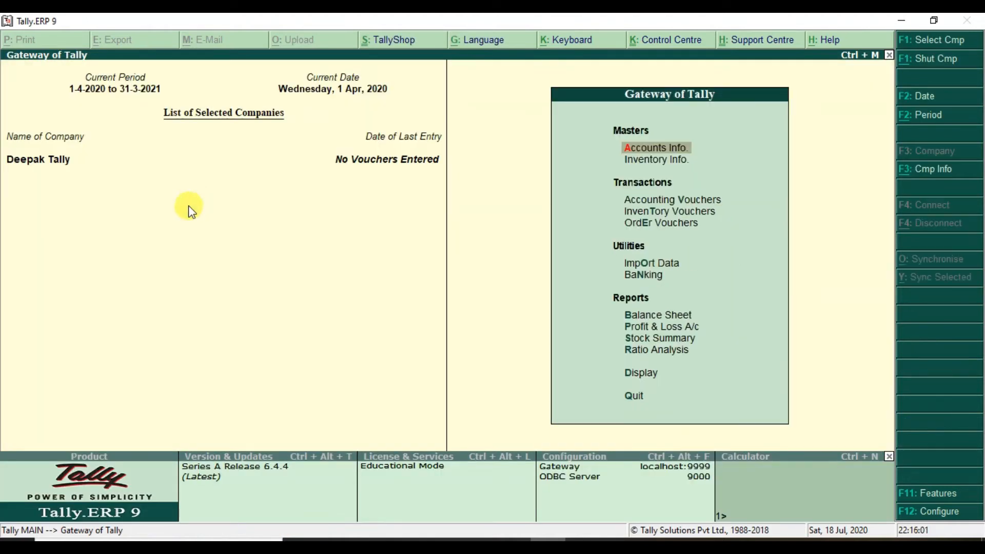
Review the order details and stock items in the practice exercise in Photos and return to Tally.ERP 9.
left_click(585, 539)
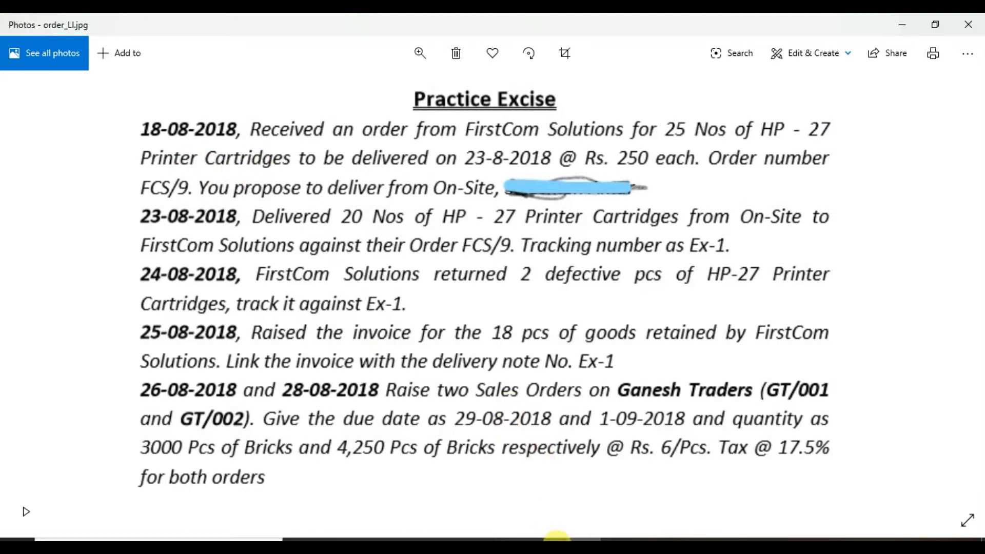
left_click(585, 538)
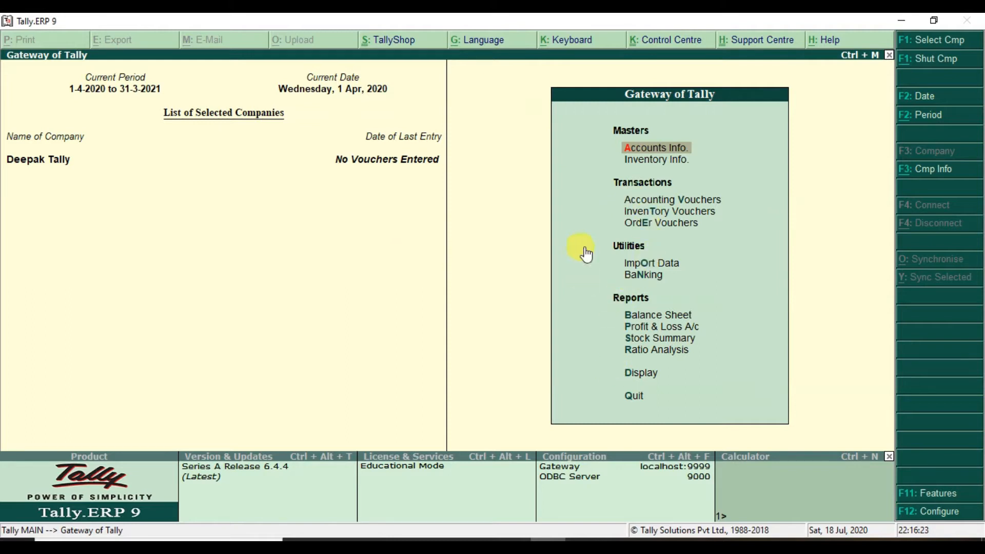
left_click(586, 539)
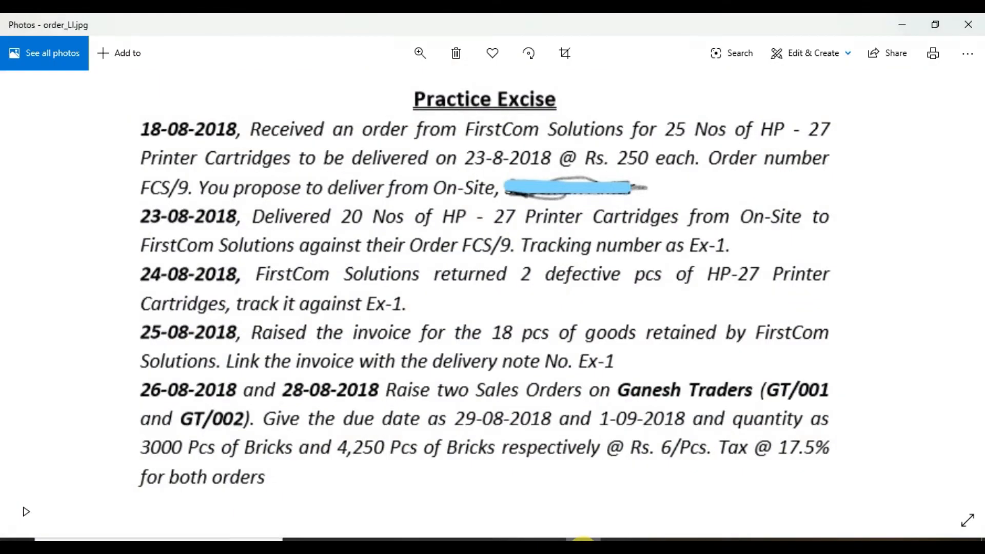
left_click(584, 538)
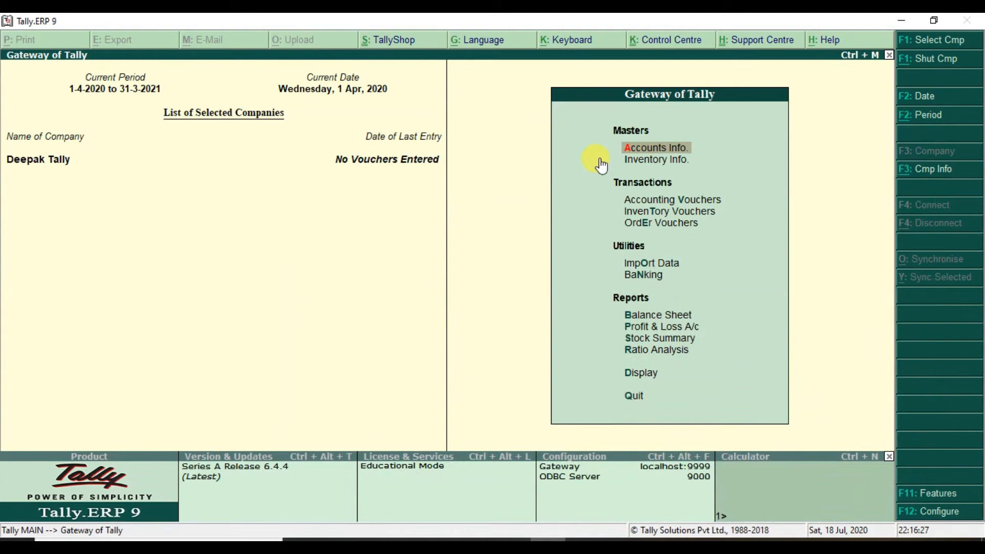
Start a new single stock item named HP-27 Printer Cartriges.
key("Down")
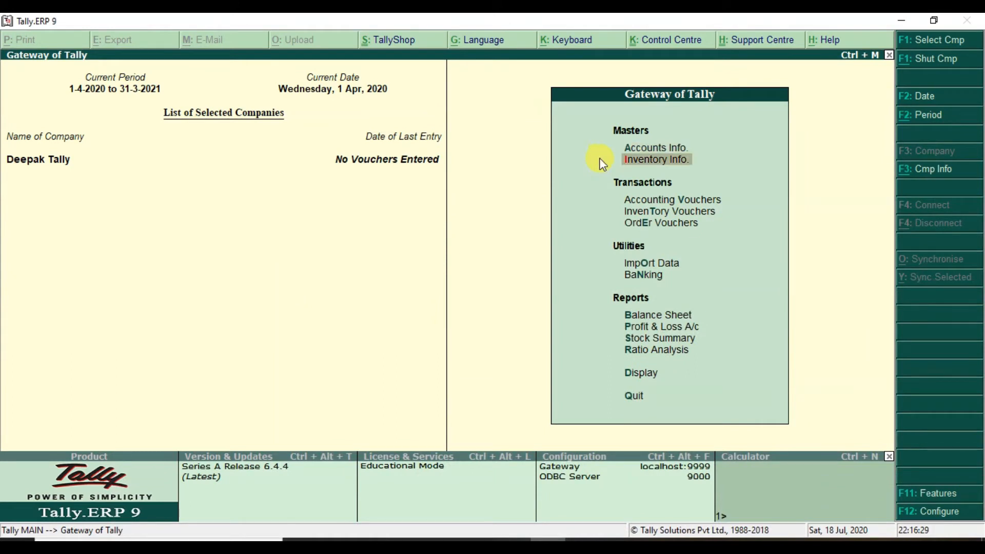
key("Return")
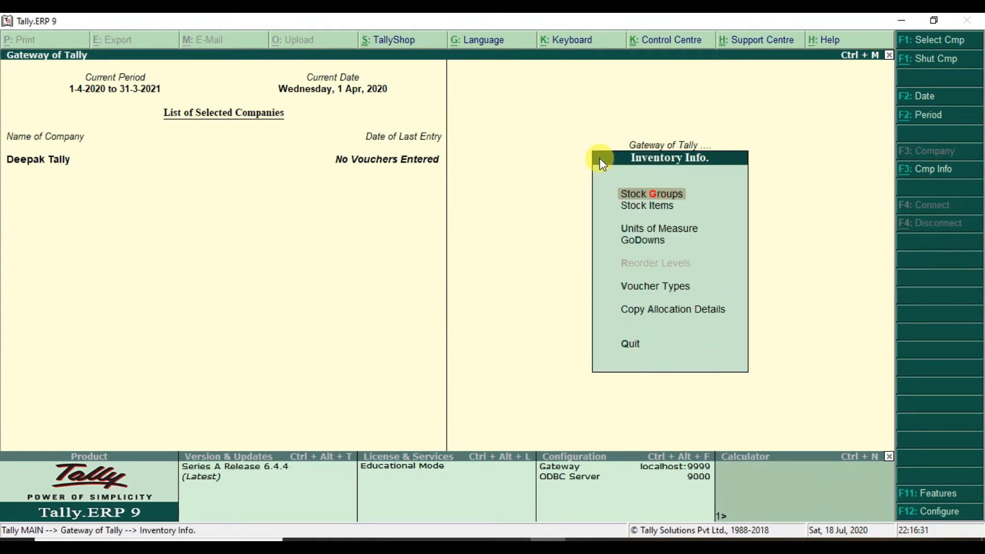
key("Down")
key("Return")
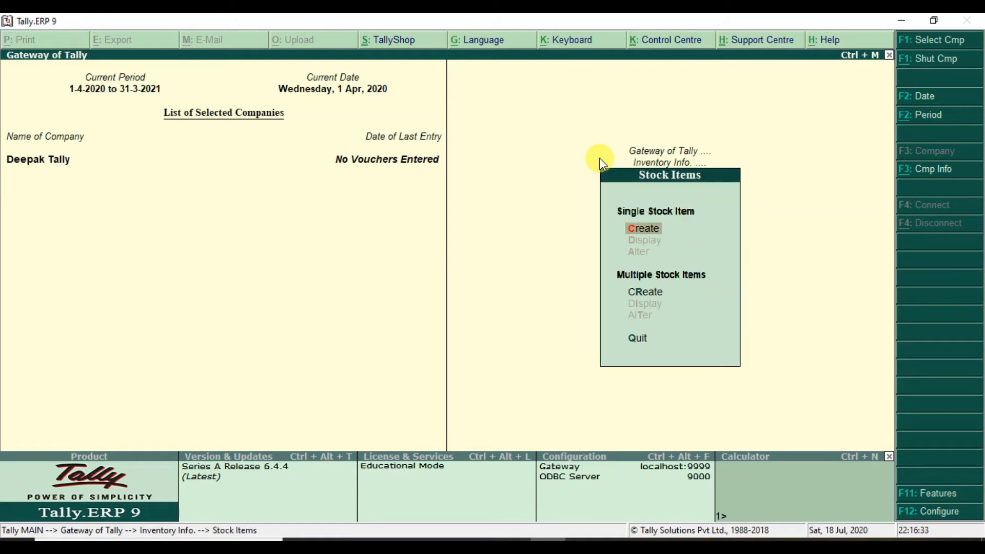
key("Return")
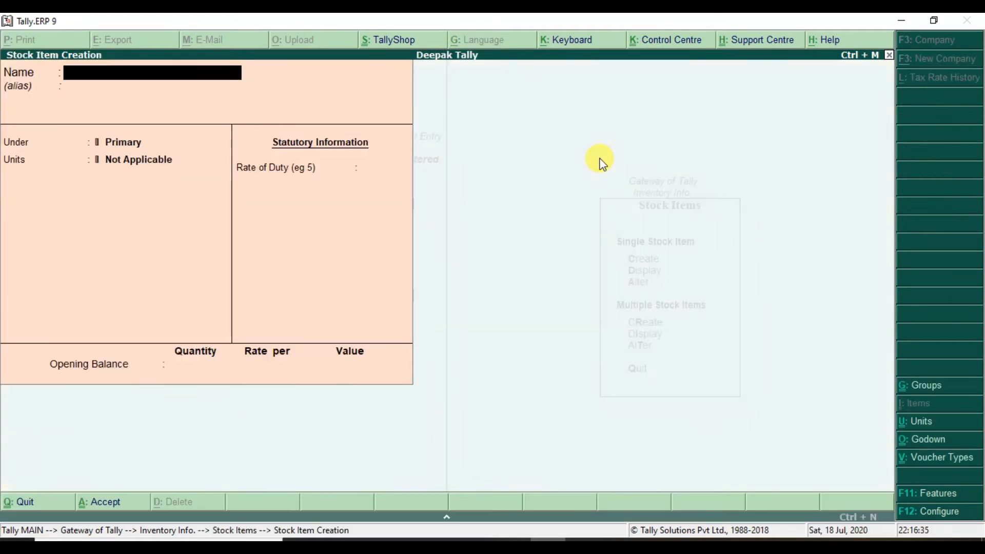
type("HP-27 Pro")
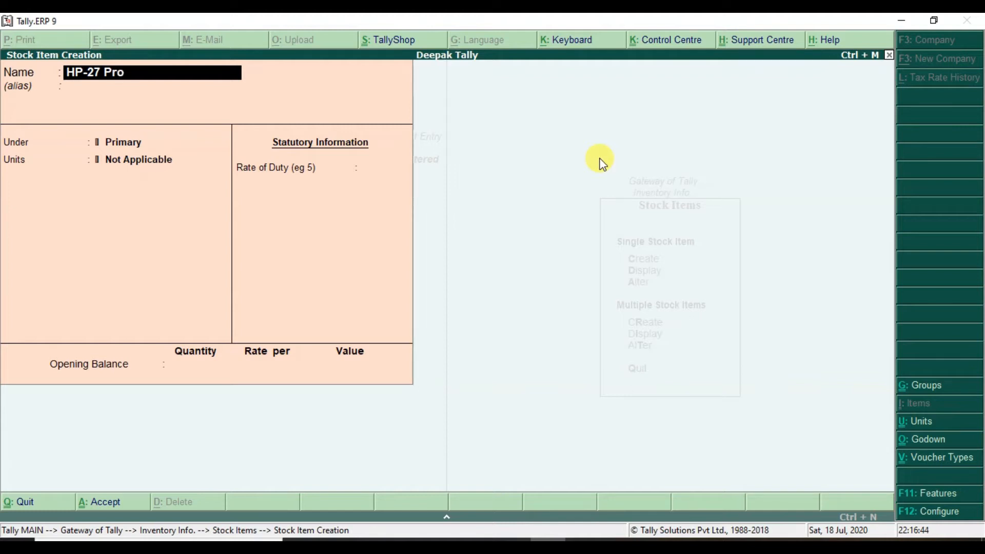
key("BackSpace")
type("inter cartriges")
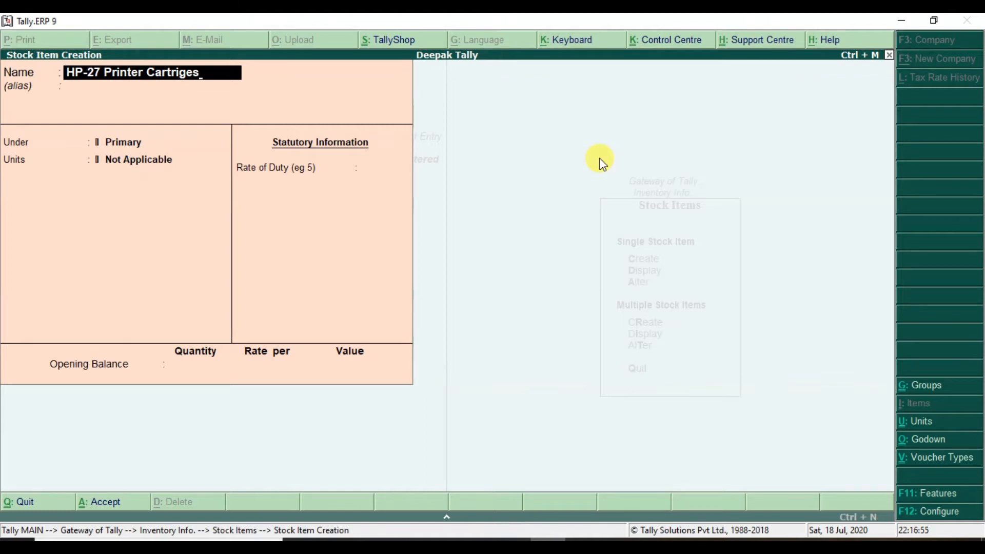
key("Return")
key("Return")
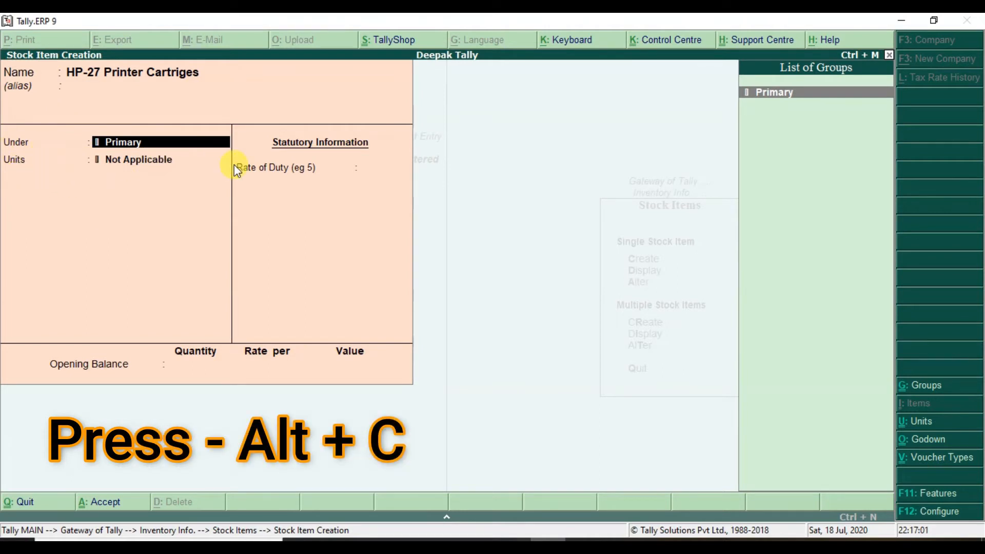
Create a stock group named Accessories under Primary, without adding item quantities, and assign it to the stock item.
key("alt+c")
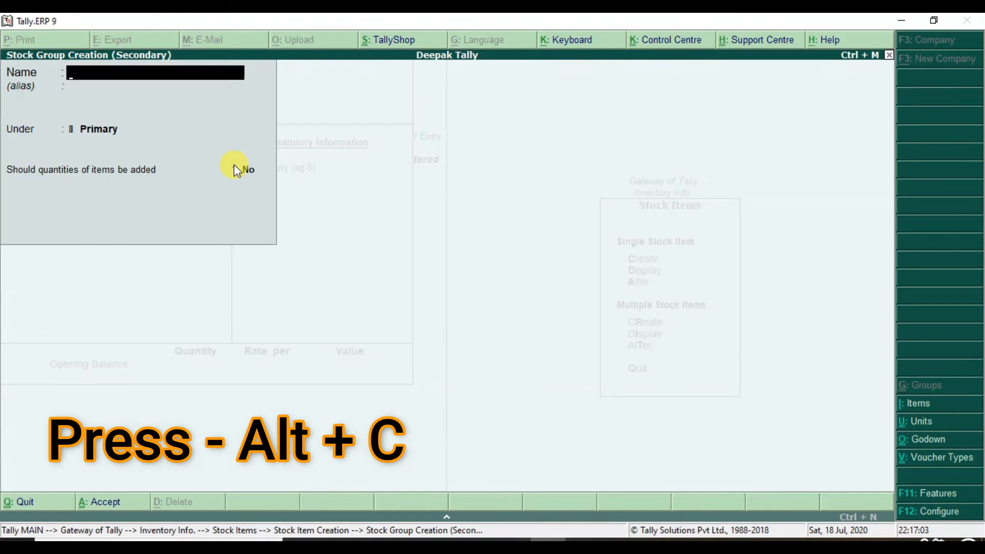
type("Accessories")
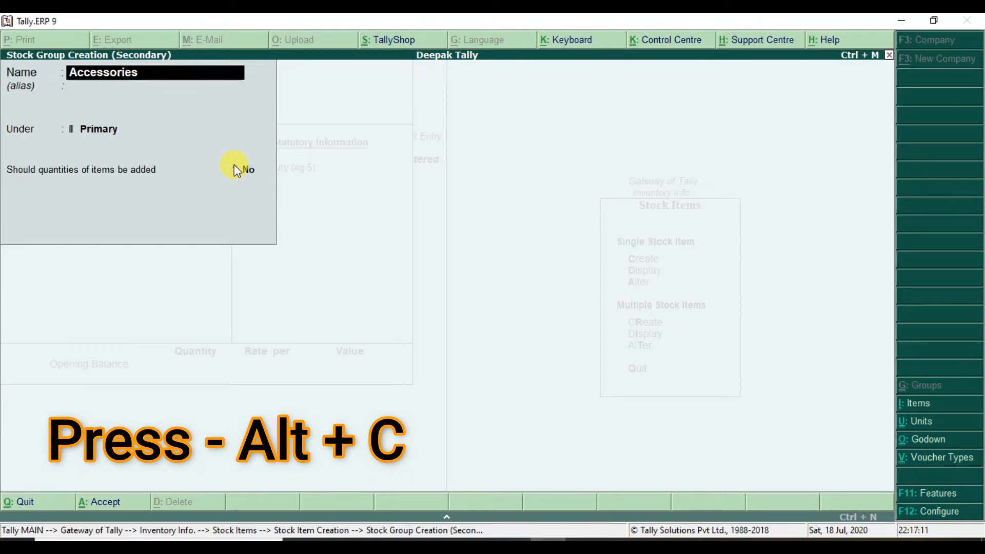
key("Return")
key("Return")
key("Return")
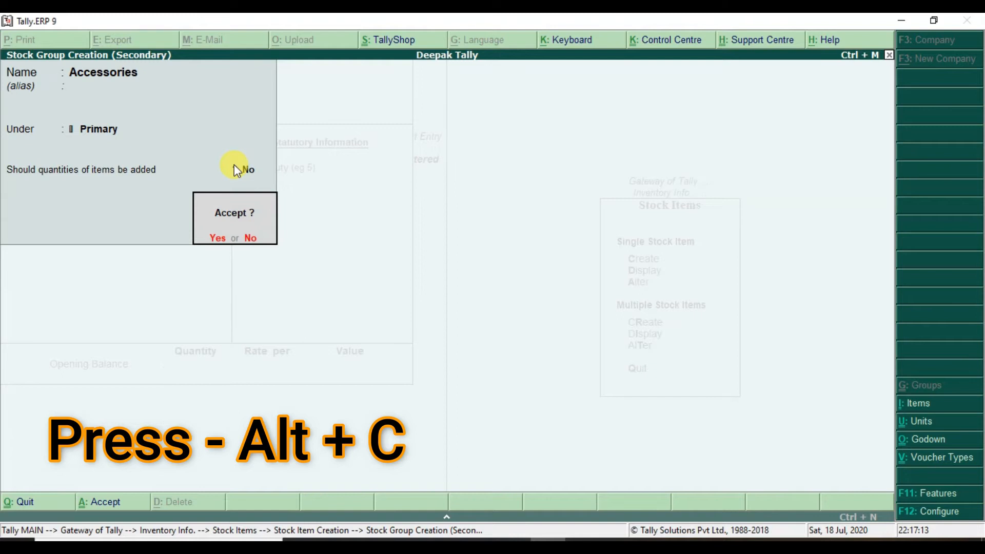
key("Return")
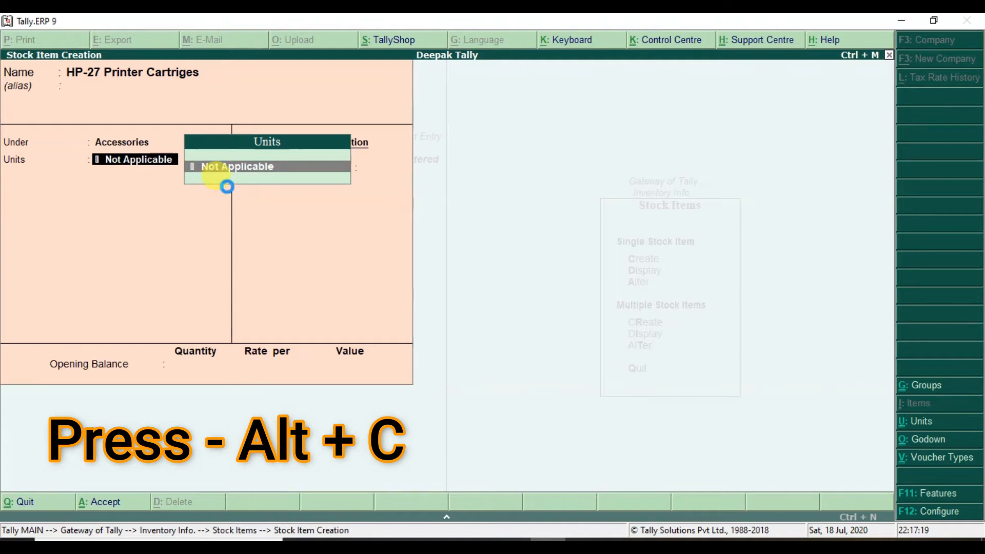
Create a simple unit with the symbol Nos and 0 decimal places and assign it to the stock item.
key("alt+c")
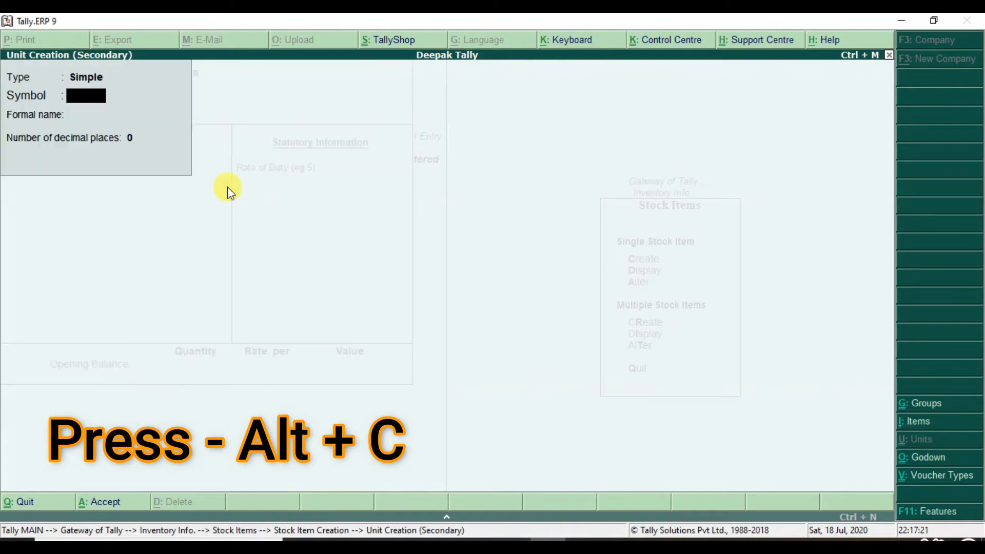
type("Nos")
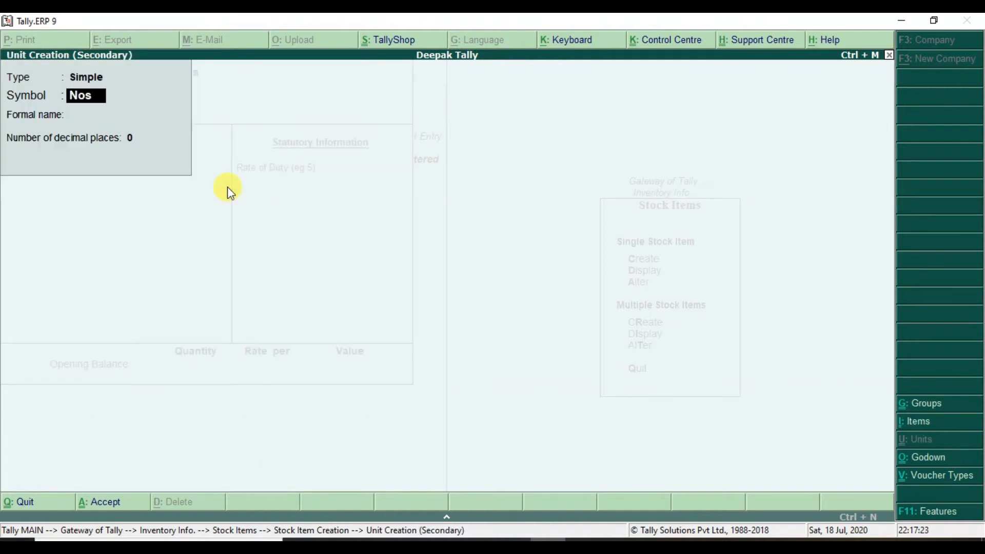
key("Return")
key("Return")
key("Return")
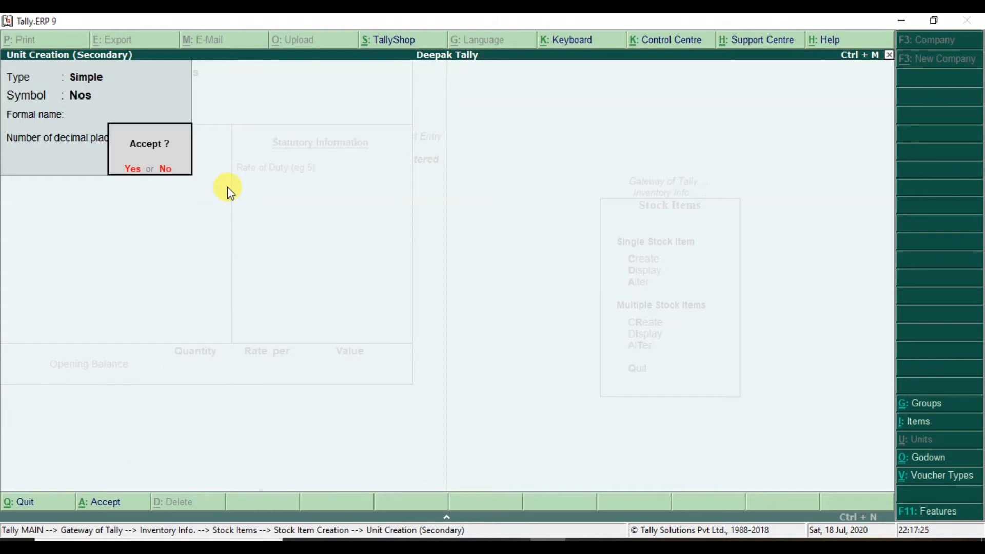
key("Return")
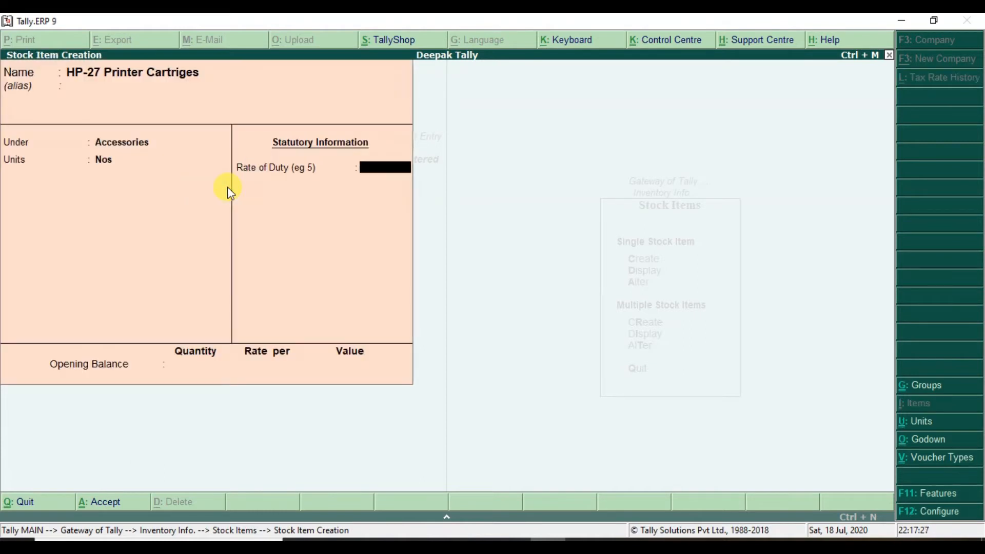
Leave the rate of duty at 0, save the HP-27 Printer Cartriges item and return to the Gateway of Tally.
key("Return")
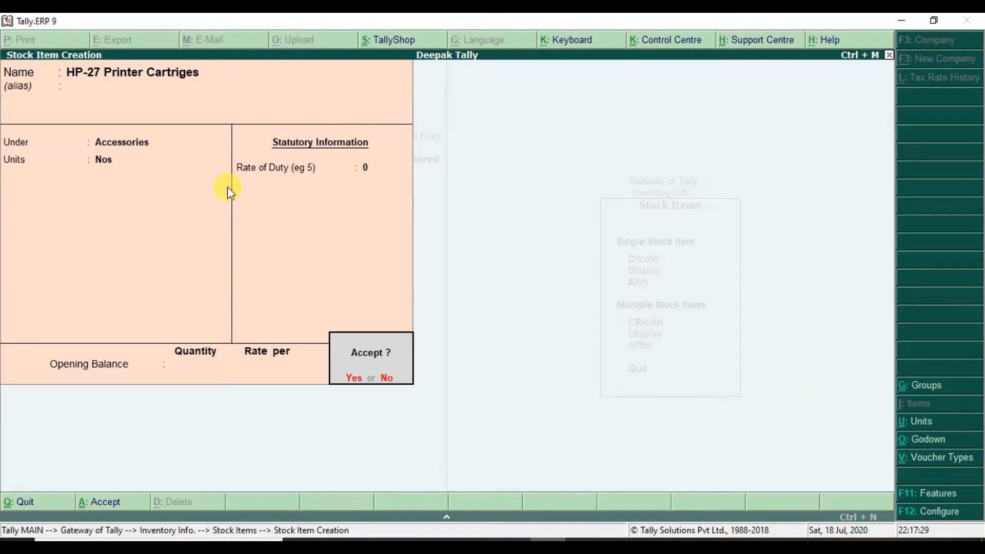
key("Return")
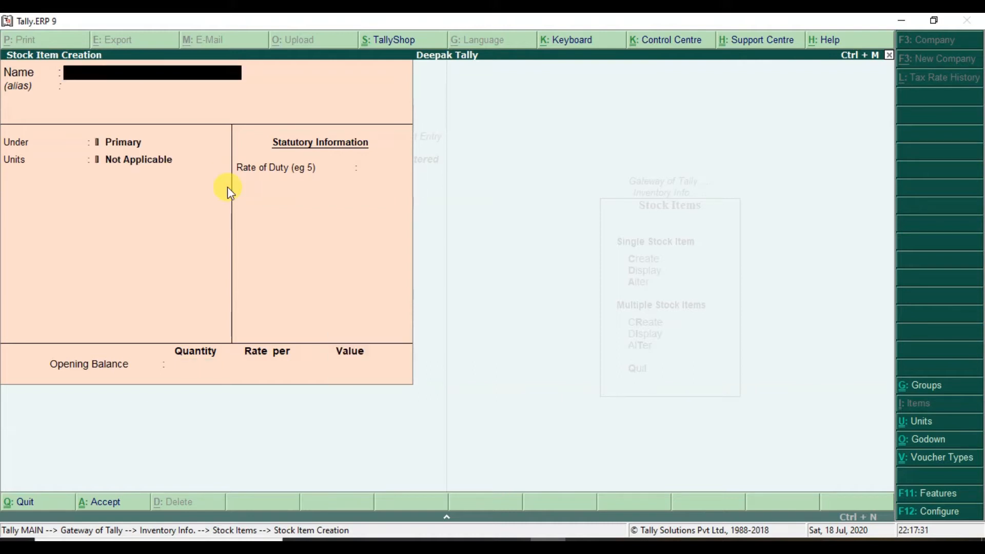
key("Escape")
key("Return")
key("Escape")
key("Escape")
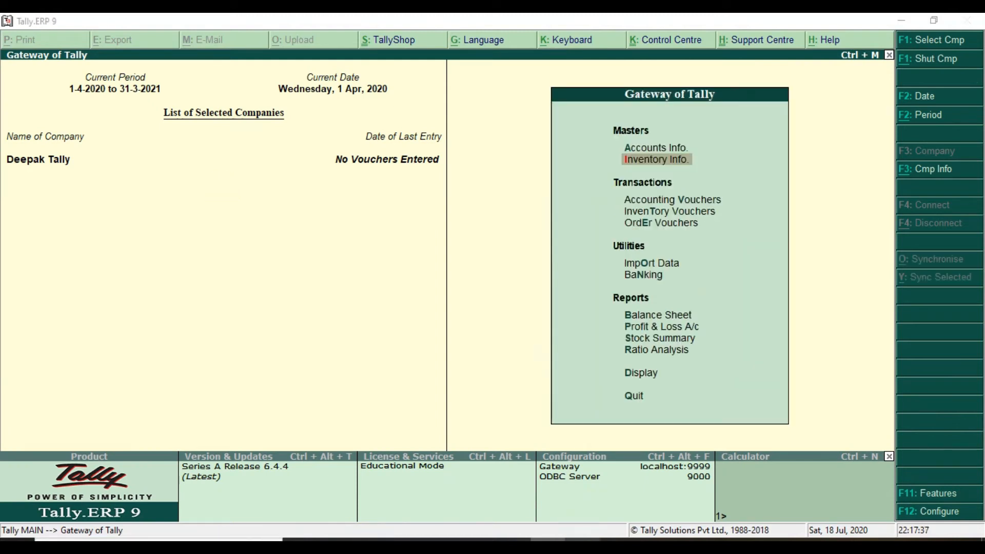
Check the delivery location in the practice exercise in Photos, return to Tally.ERP 9 and start a single godown named On-Site.
left_click(571, 535)
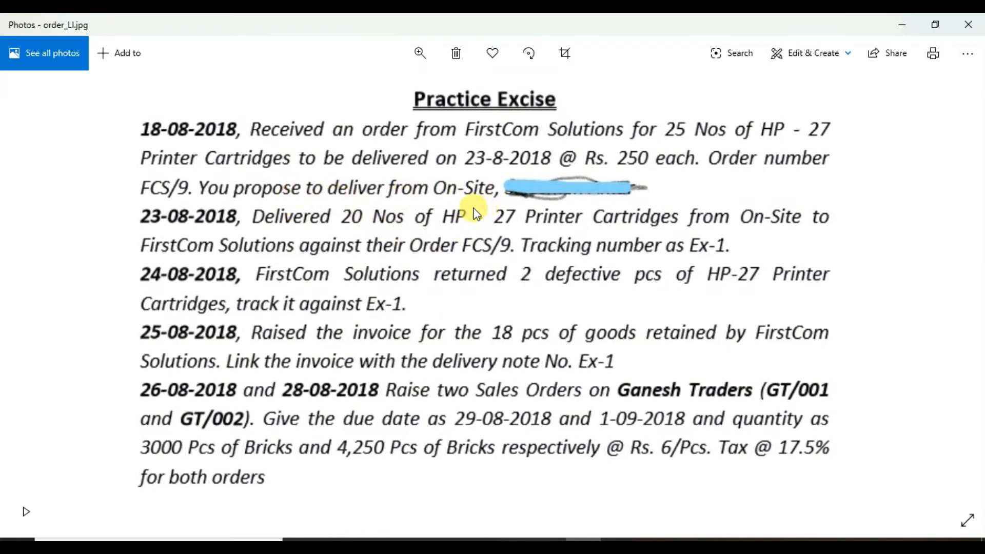
left_click(548, 546)
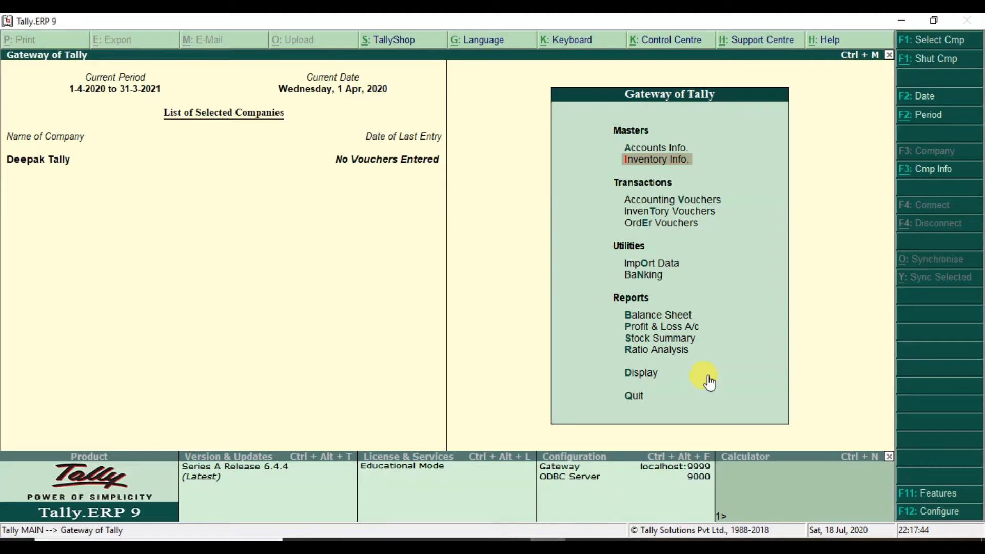
key("Down")
key("Up")
key("Return")
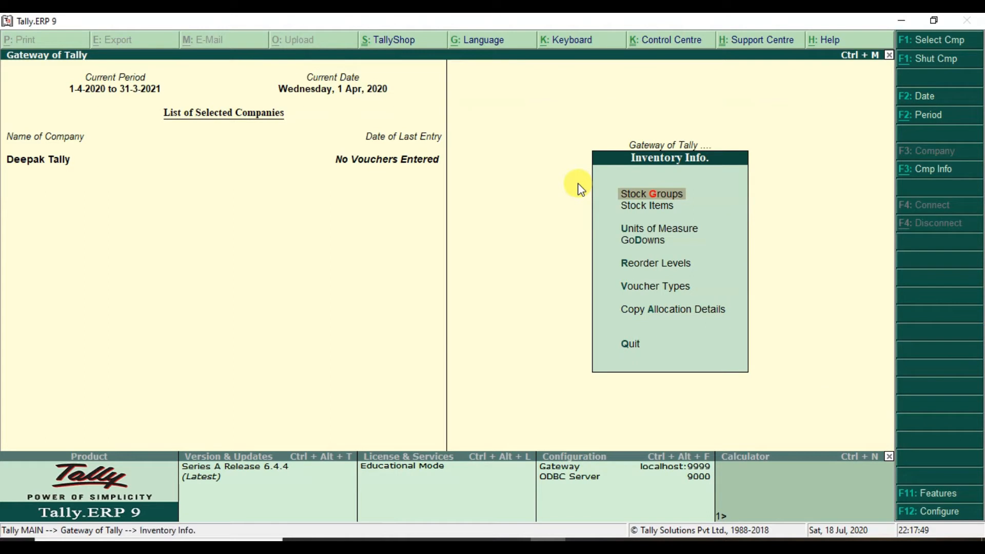
key("Down")
key("Down")
key("Down")
key("Return")
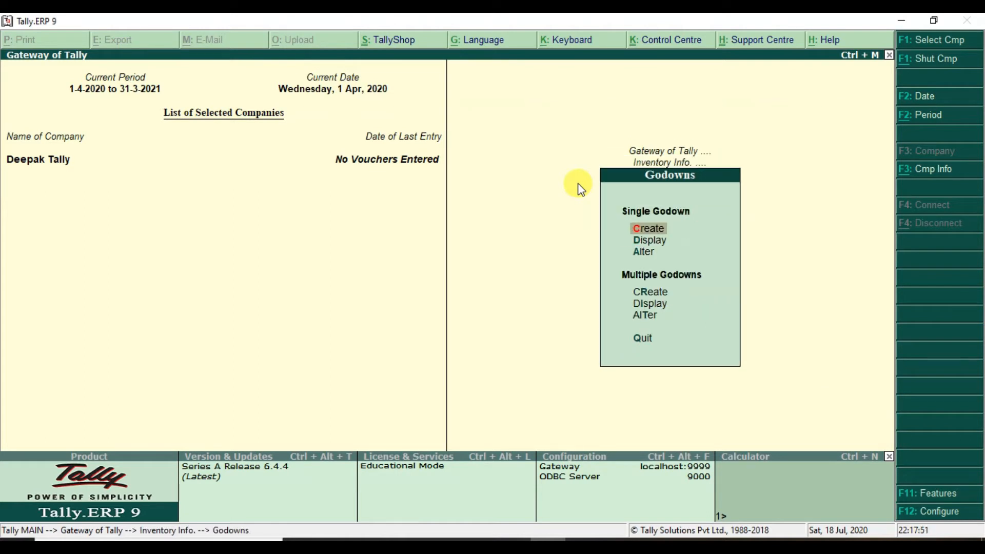
key("Return")
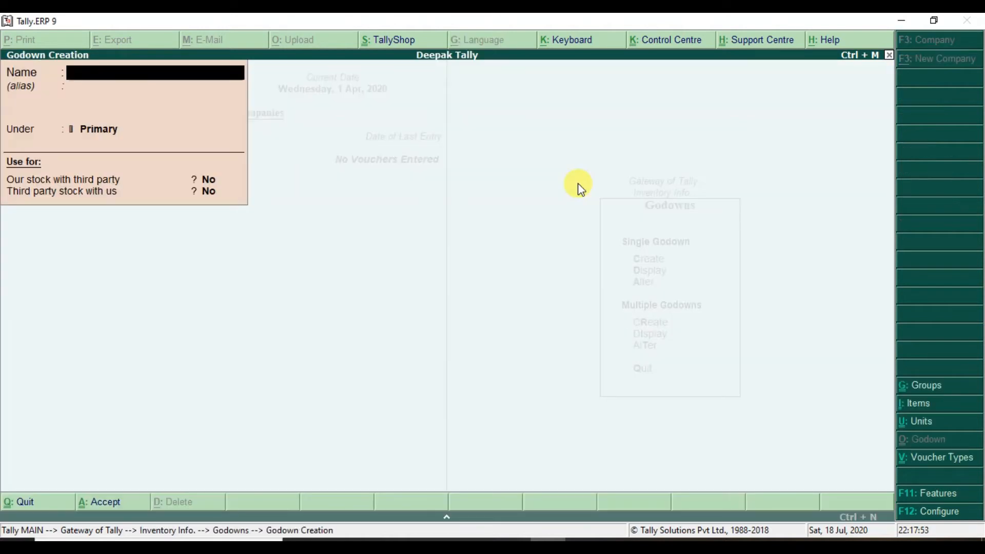
type("On-Site")
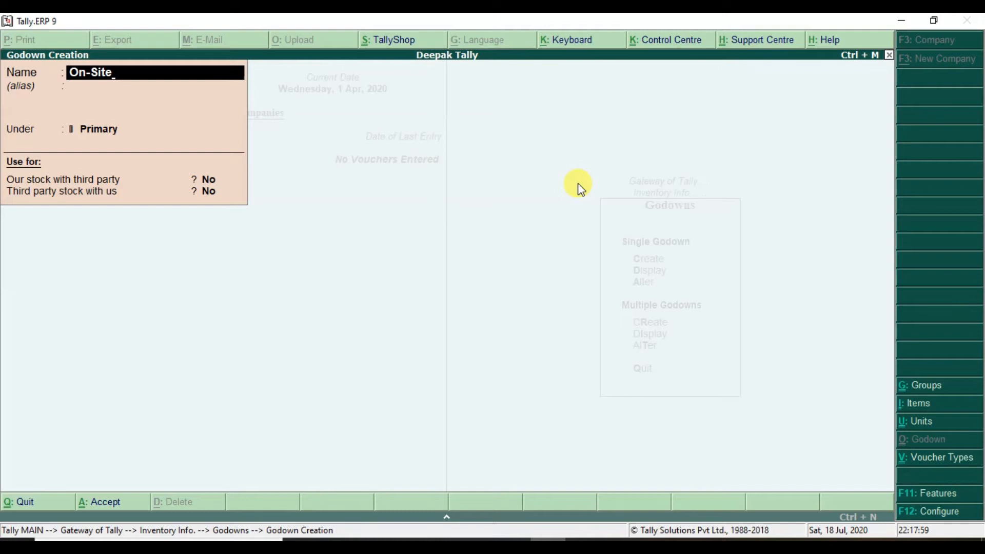
Place the On-Site godown under Primary, keep both third-party stock options at No, save it and return to the Gateway of Tally.
key("Return")
key("Return")
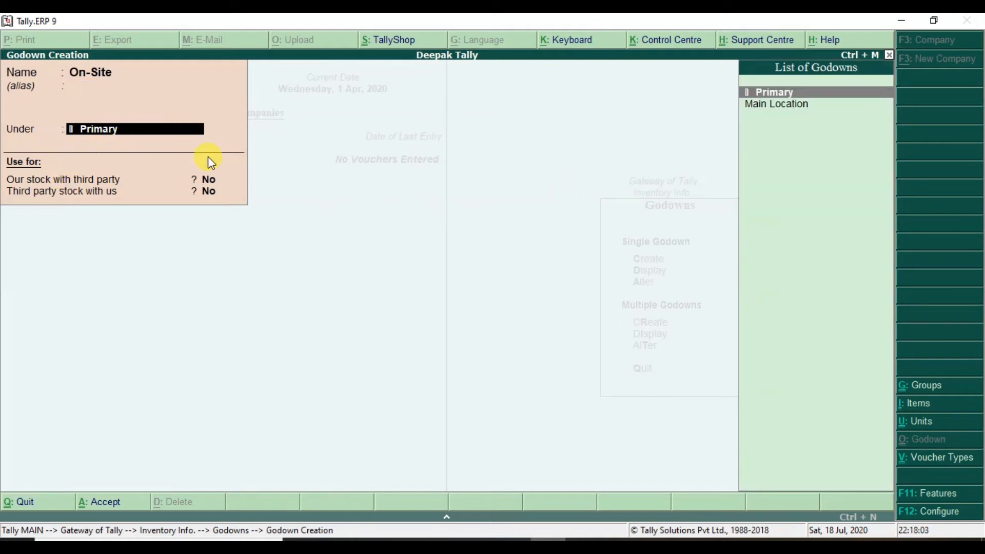
key("Return")
key("Return")
key("Return")
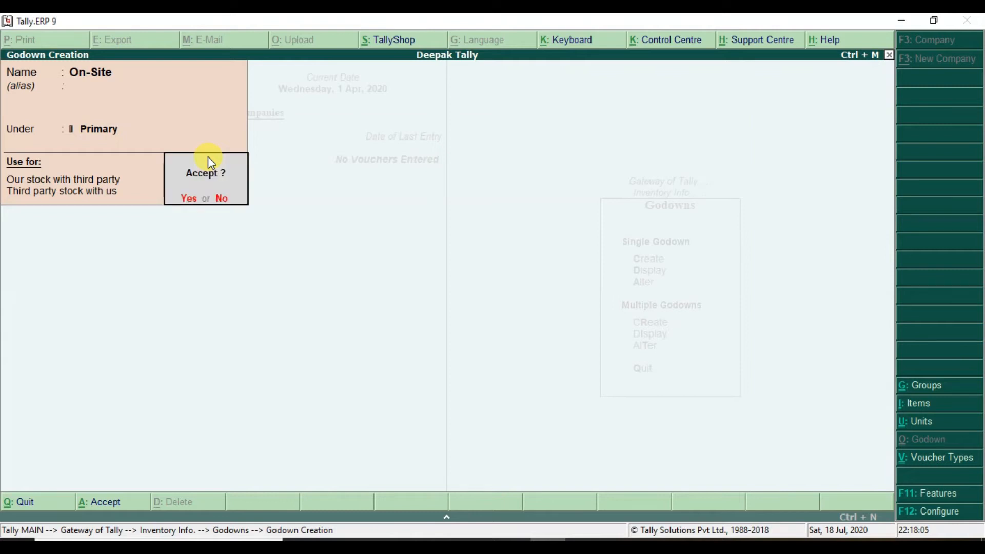
left_click(207, 156)
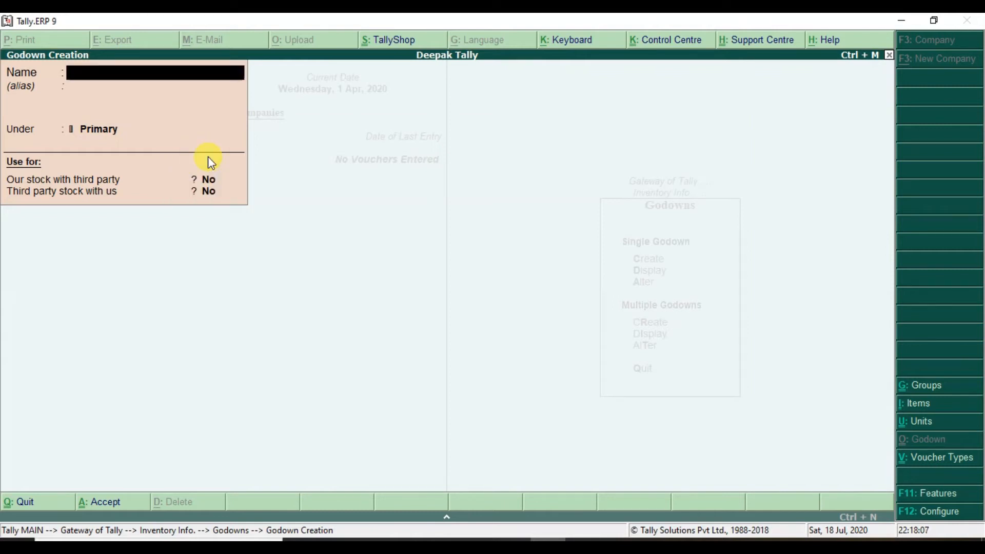
key("Escape")
key("Return")
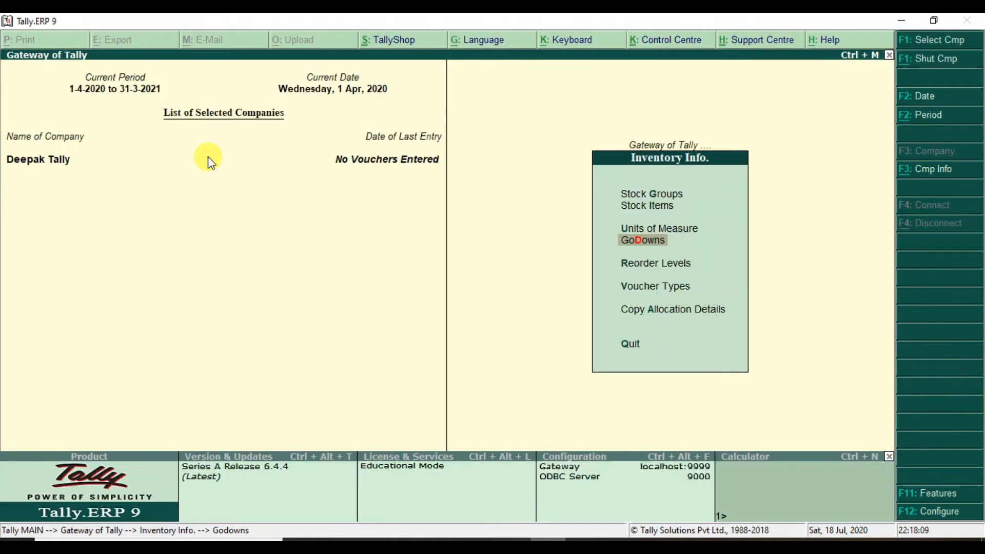
key("Escape")
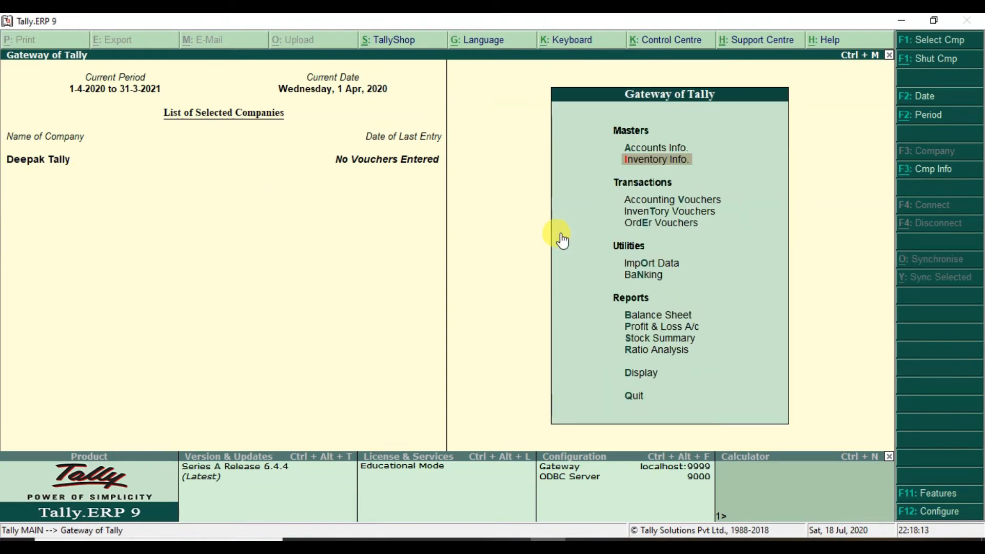
Open voucher entry and switch to a new Sales Order voucher.
key("Down")
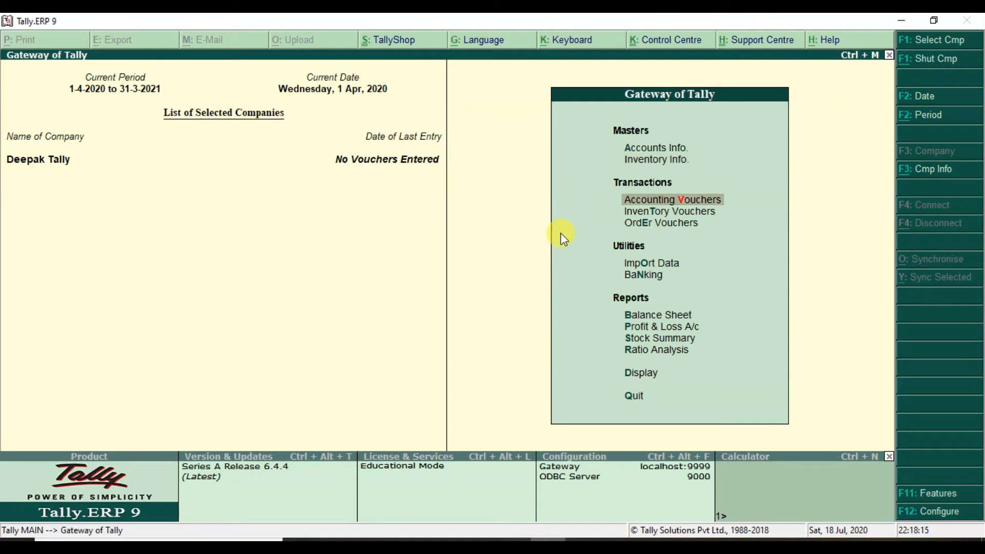
key("Up")
key("Down")
key("Up")
key("Down")
key("Return")
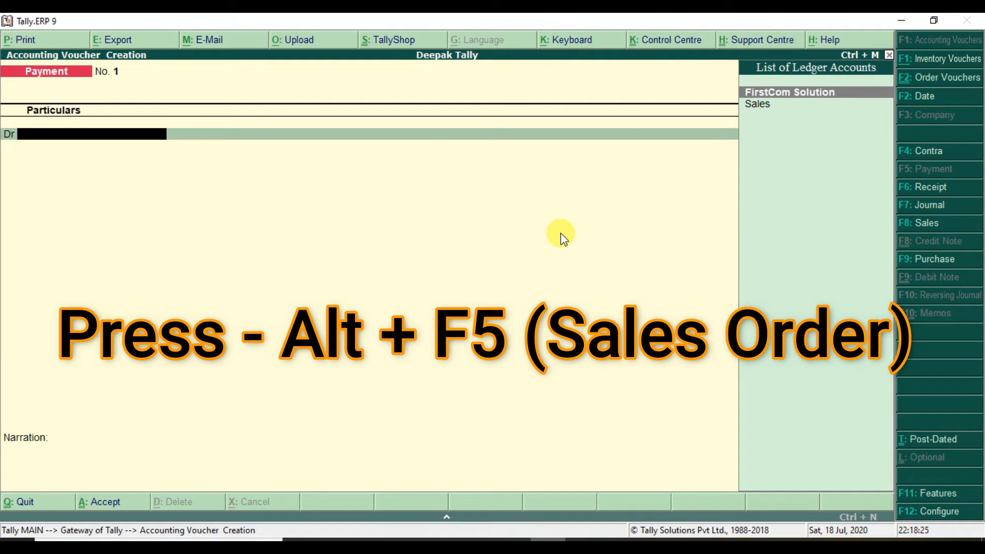
key("alt+F5")
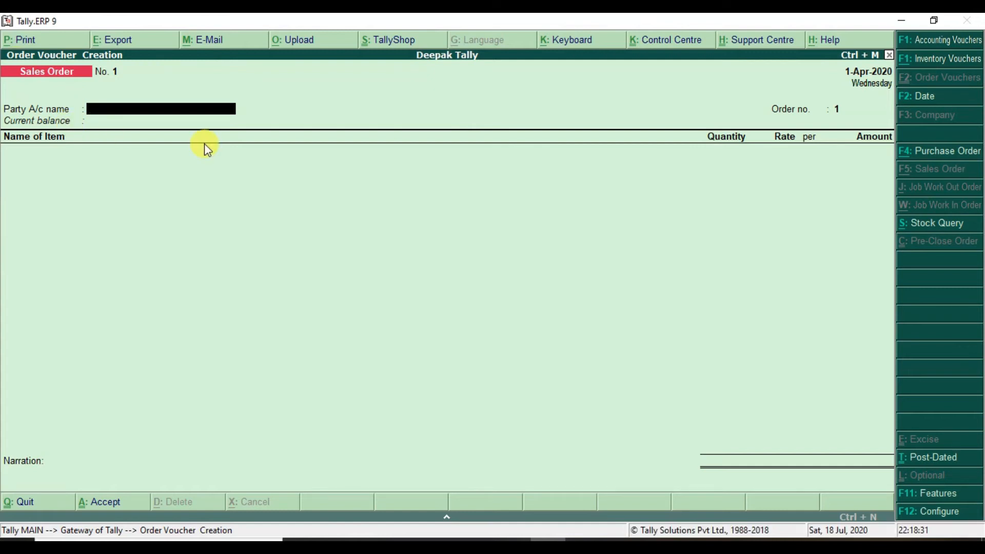
Set the sales order's party to FirstCom Solution and accept the default party details with Bihar as the state.
type("F")
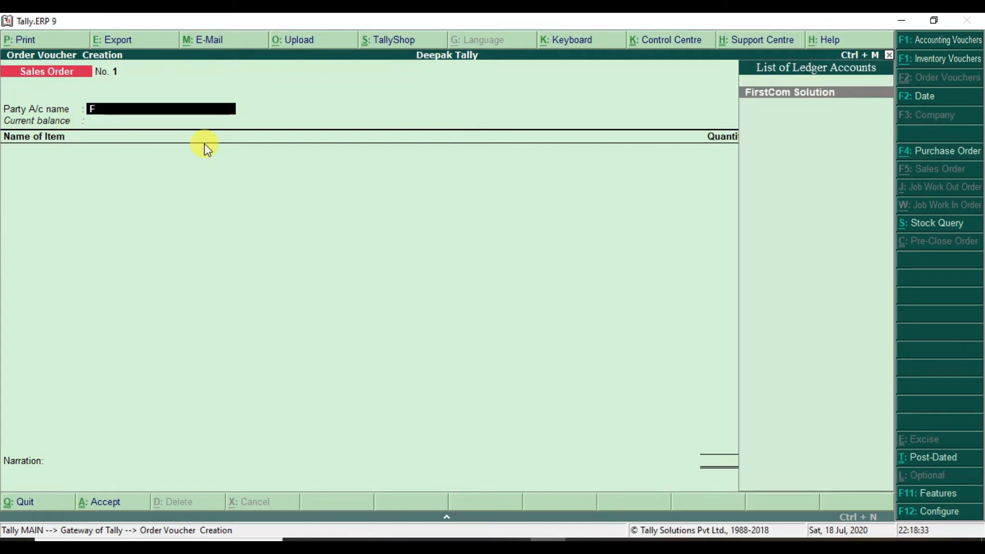
key("Return")
key("Return")
key("Return")
key("Return")
key("Return")
key("Return")
key("Return")
key("Return")
key("Return")
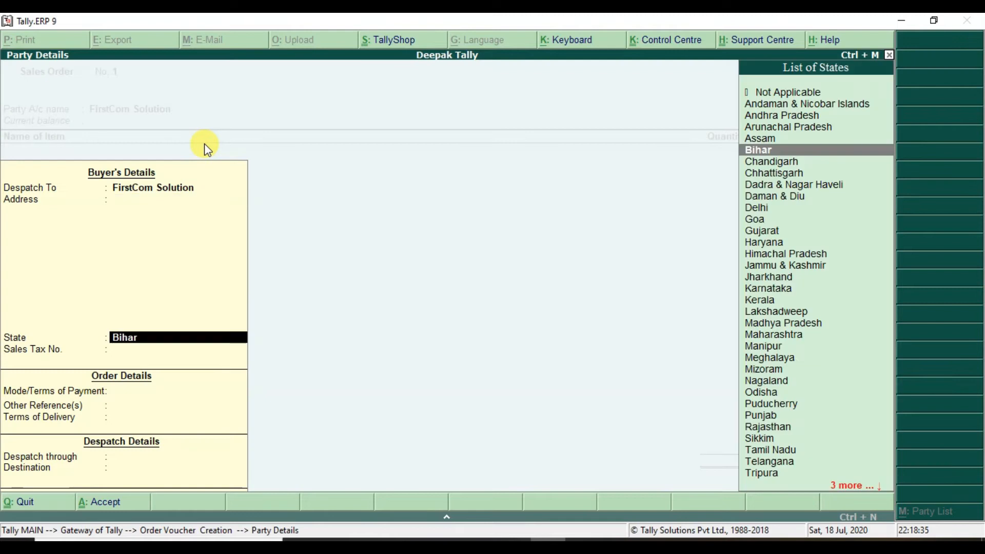
key("Return")
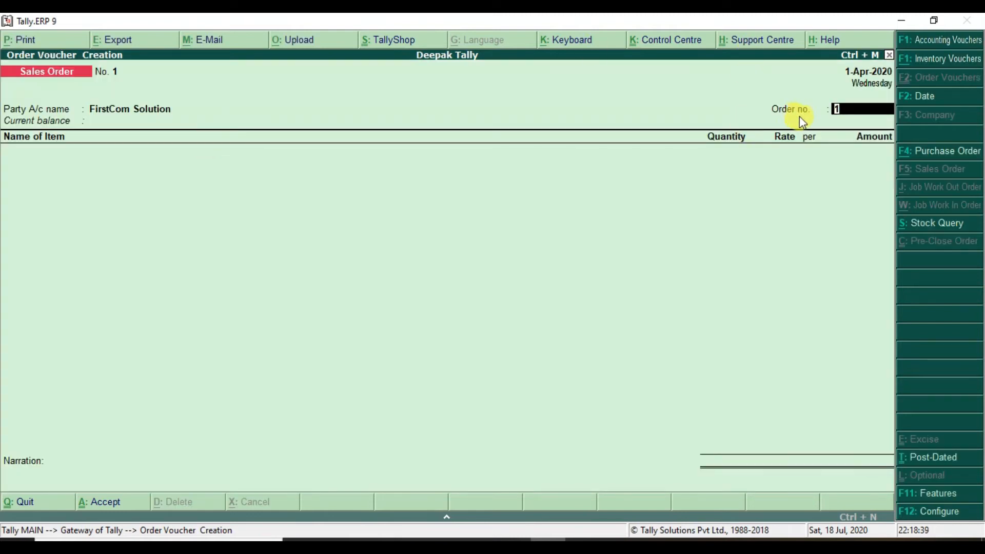
Check the order number in the practice exercise in Photos, return to Tally.ERP 9 and enter it on the sales order.
left_click(584, 545)
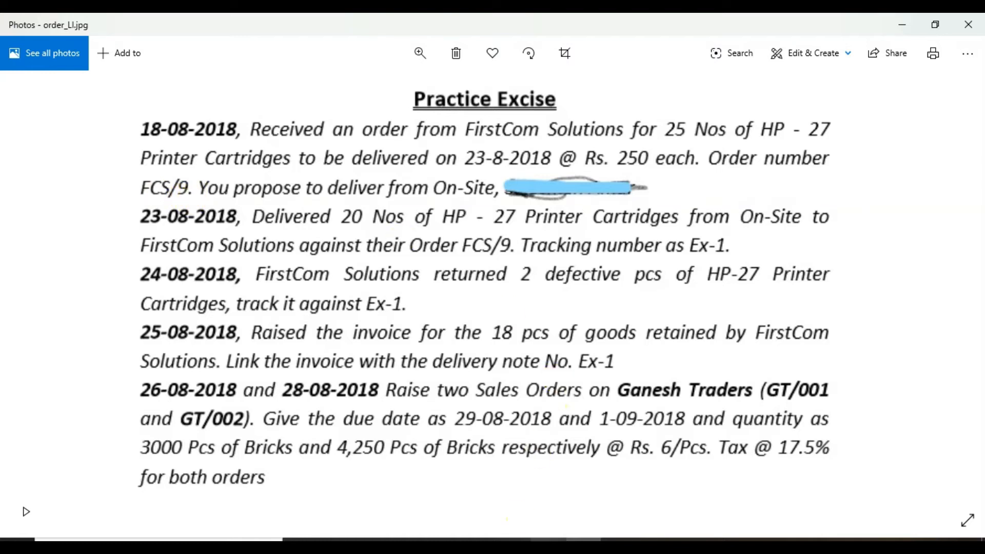
left_click(548, 546)
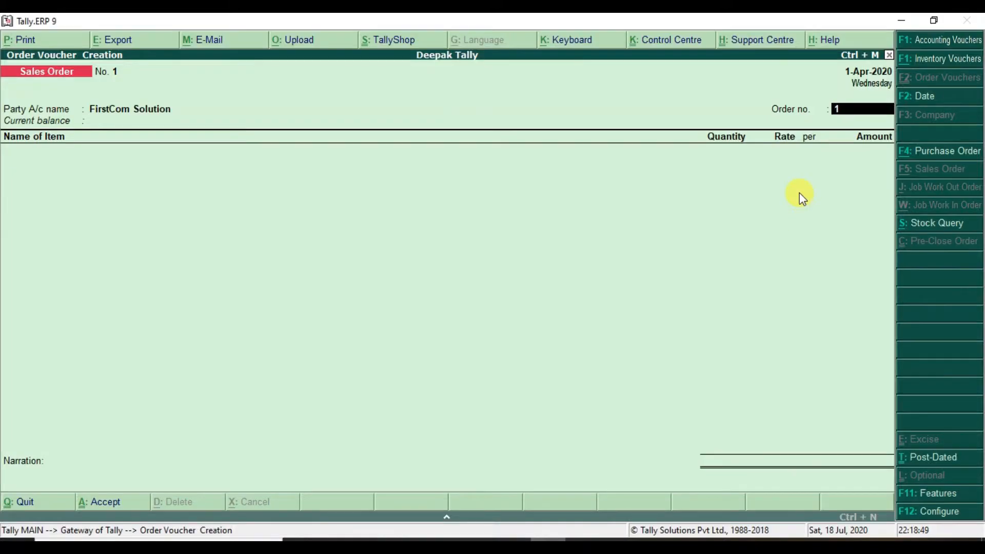
type("fcs")
key("BackSpace")
key("BackSpace")
key("BackSpace")
type("FCS/9")
key("Return")
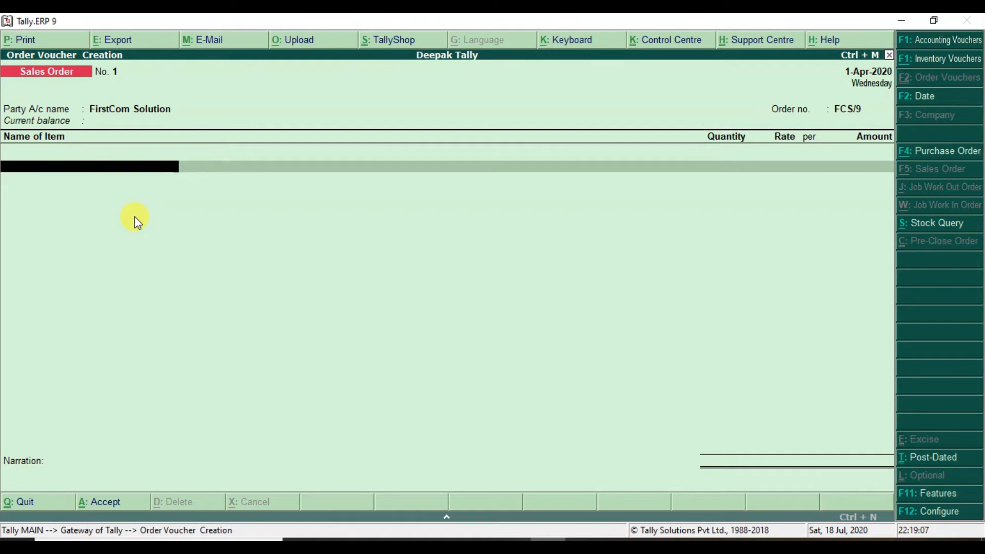
Add HP-27 Printer Cartriges to the sales order, due on 1-Apr-2020 and allocated to the On-Site godown.
type("H")
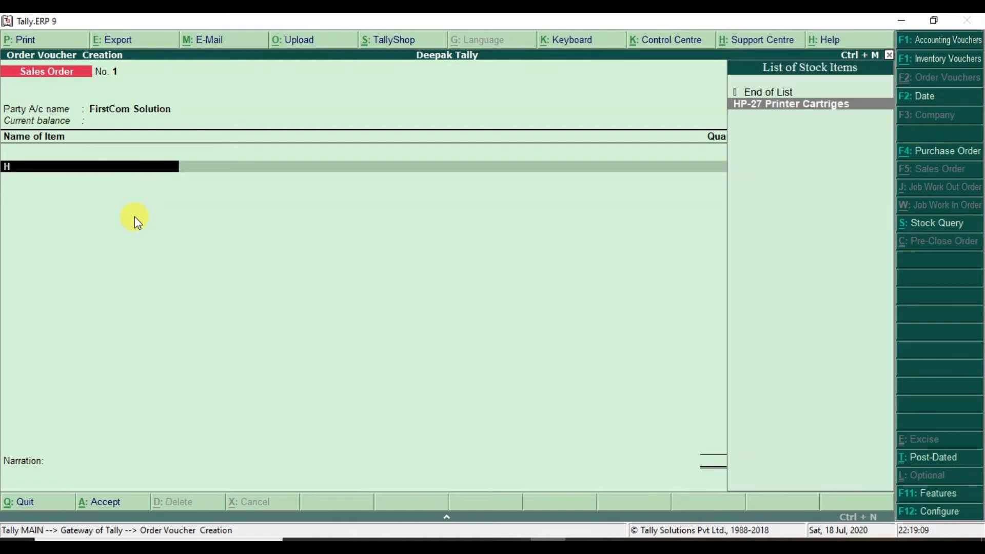
key("Return")
key("Return")
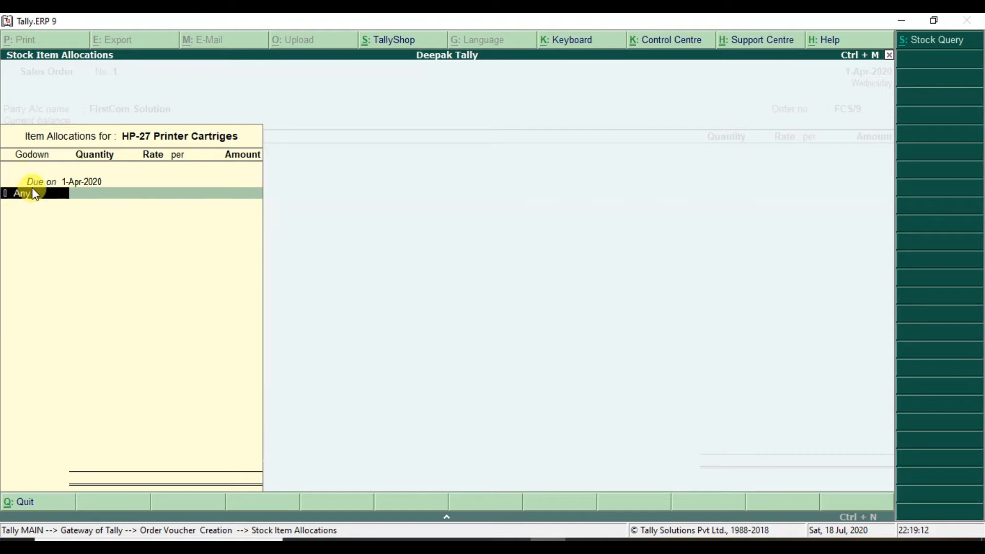
type("O")
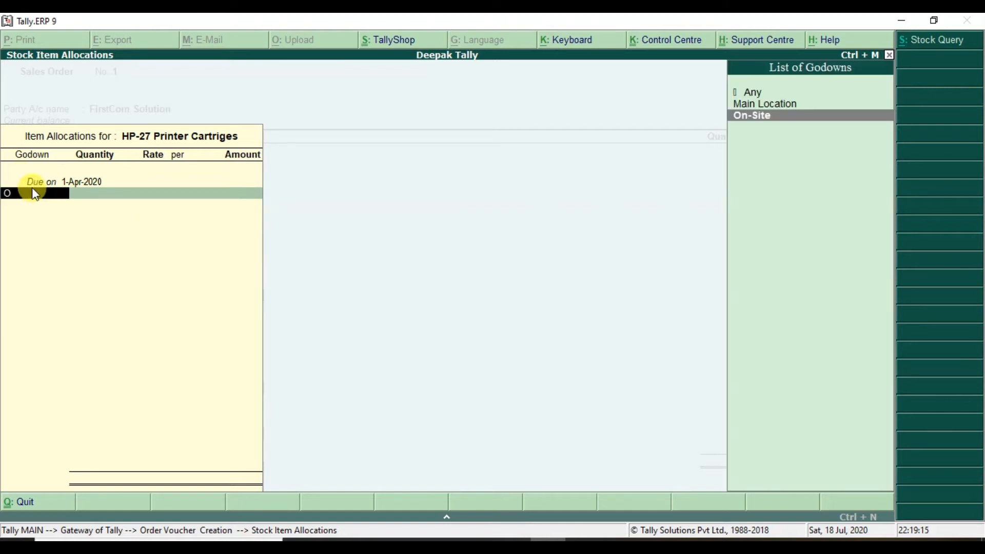
key("Return")
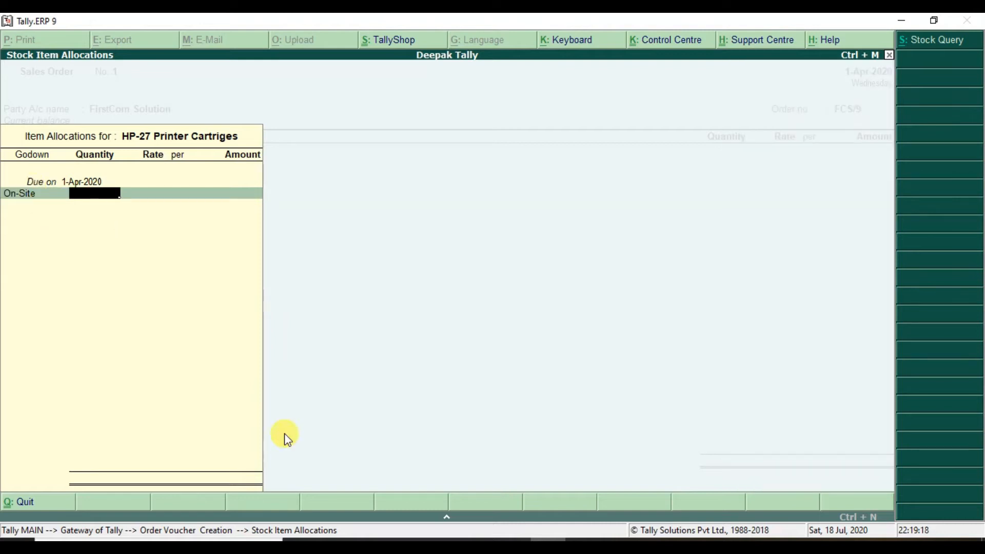
Check the order quantity in Photos, return to Tally.ERP 9 and complete the item allocation with 25 Nos at a rate of 250.
key("alt+Tab")
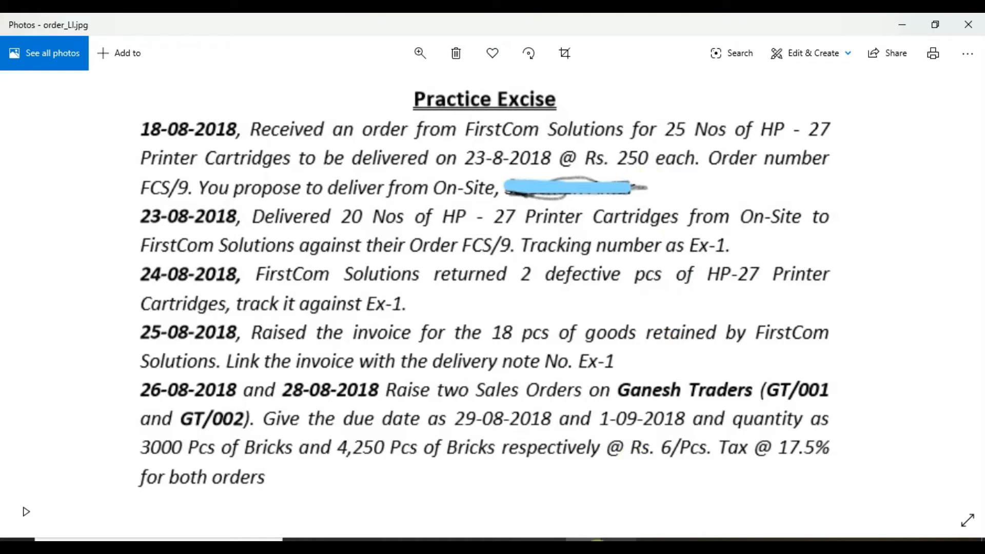
key("alt+Tab")
type("25")
key("Return")
key("Return")
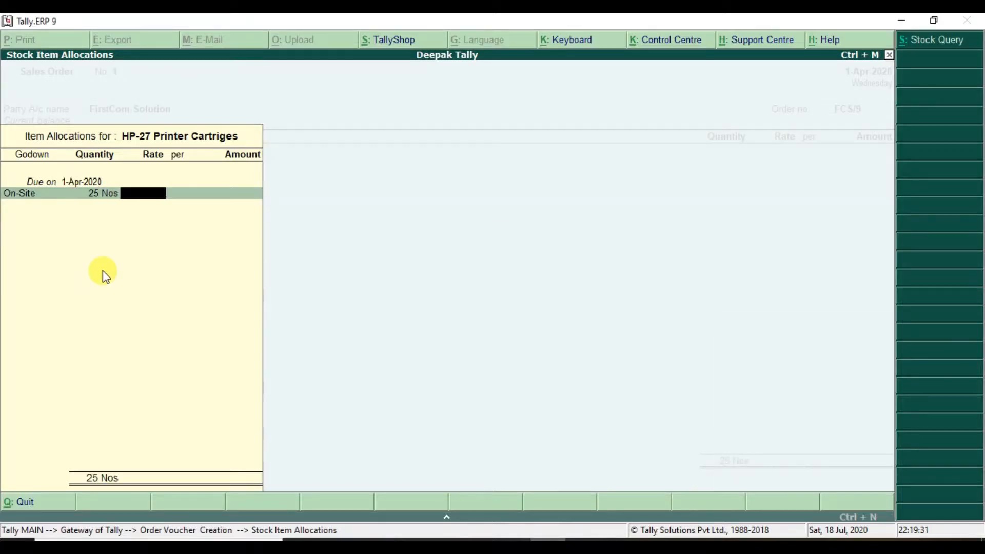
type("250")
key("Return")
key("Return")
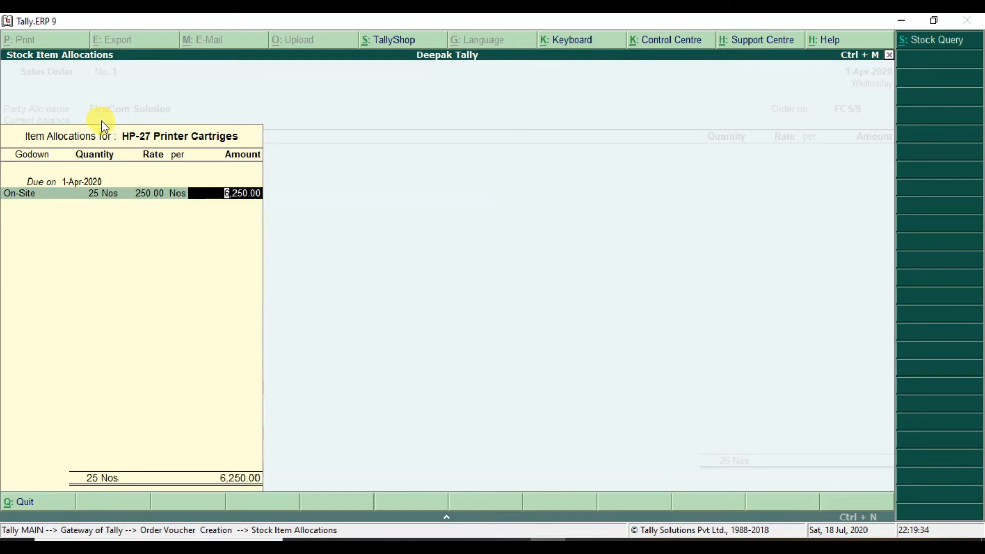
key("Return")
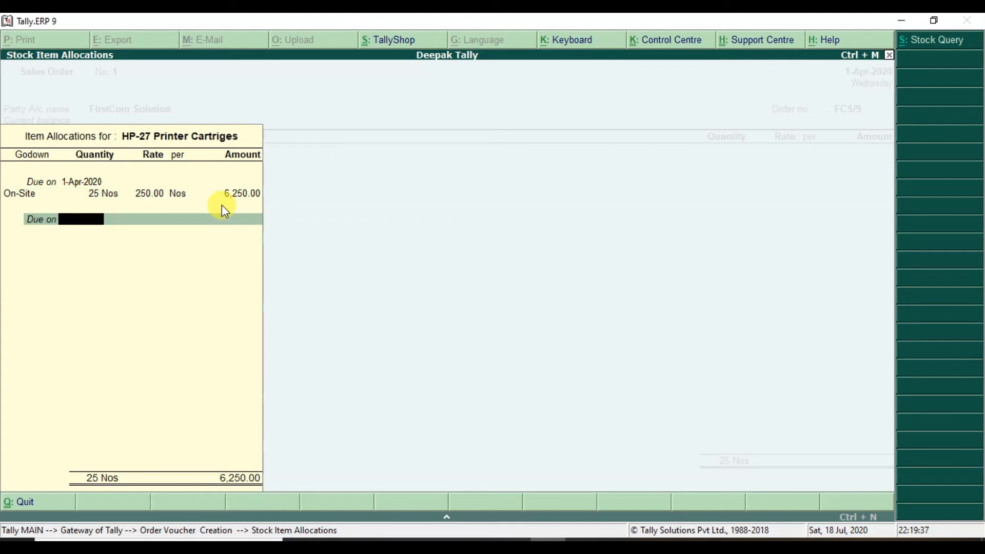
key("Return")
key("Return")
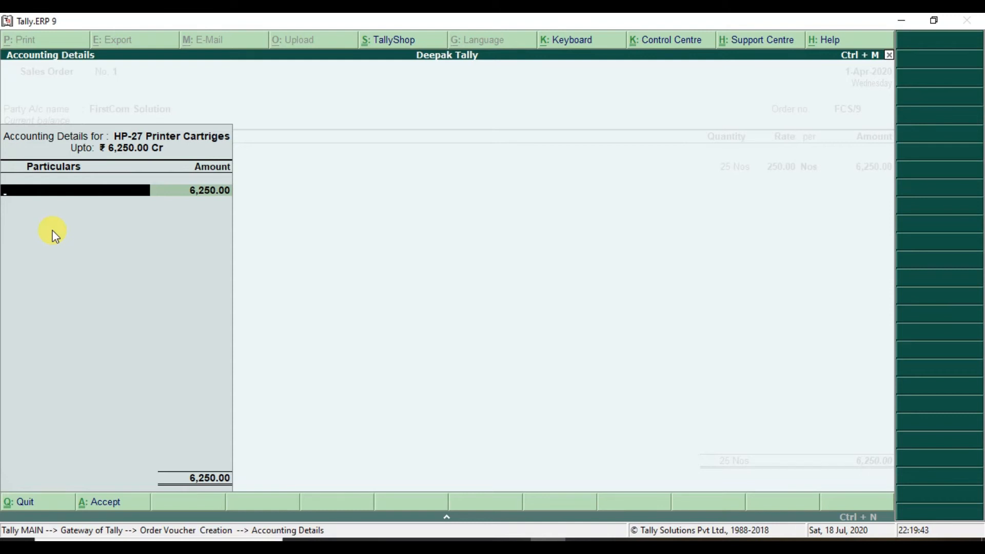
Allocate the full amount of the printer cartridge line to the Sales ledger.
key("space")
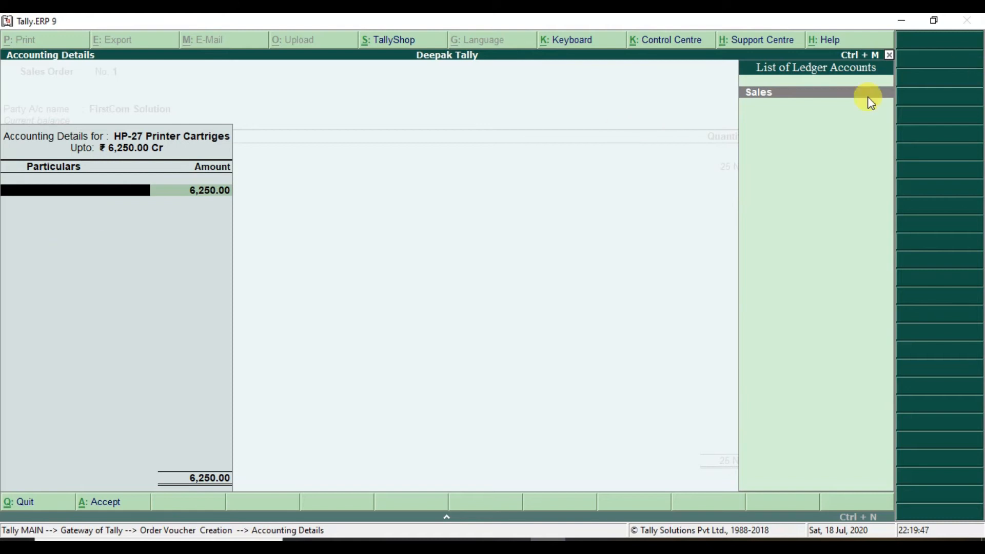
left_click(776, 103)
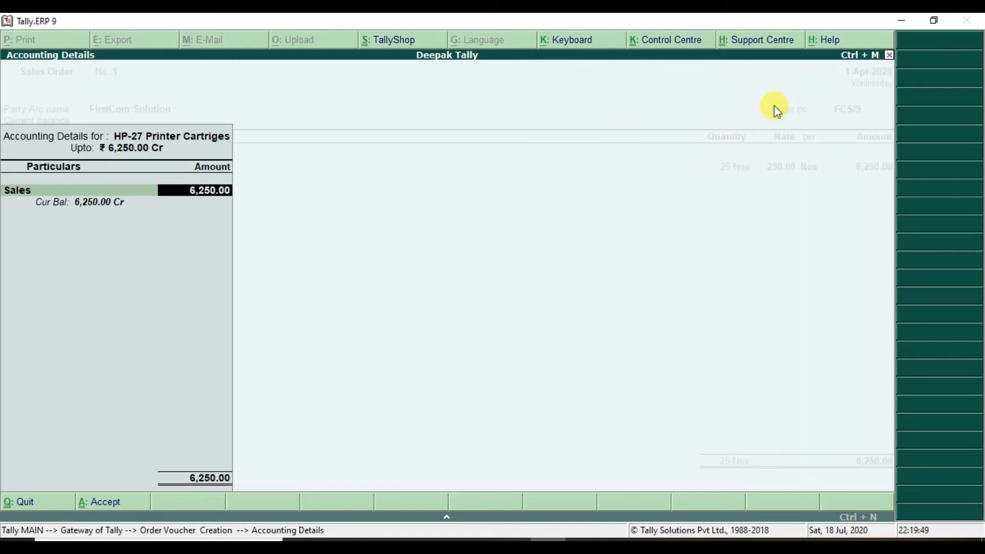
key("Return")
key("Return")
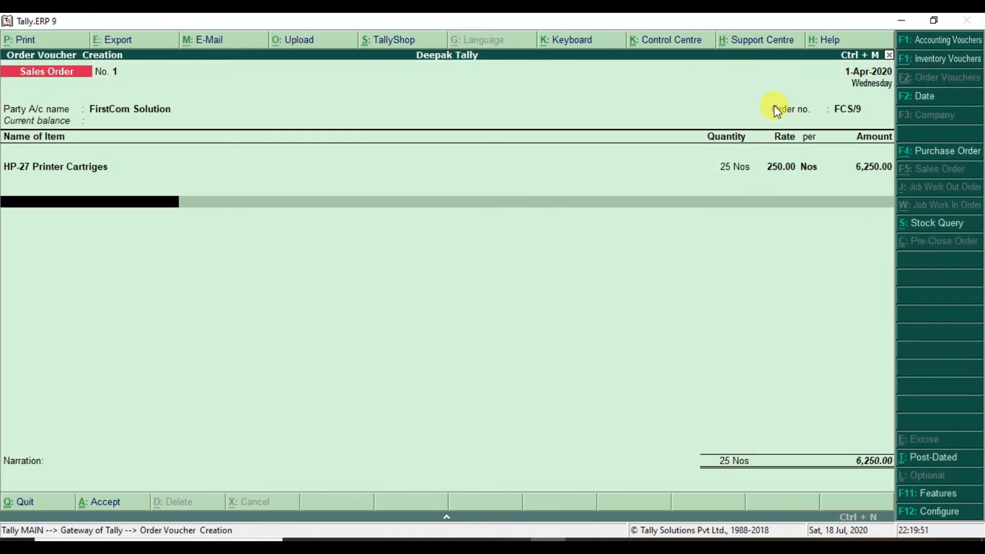
End the sales order's item list, save the voucher and return to the Gateway of Tally.
key("Return")
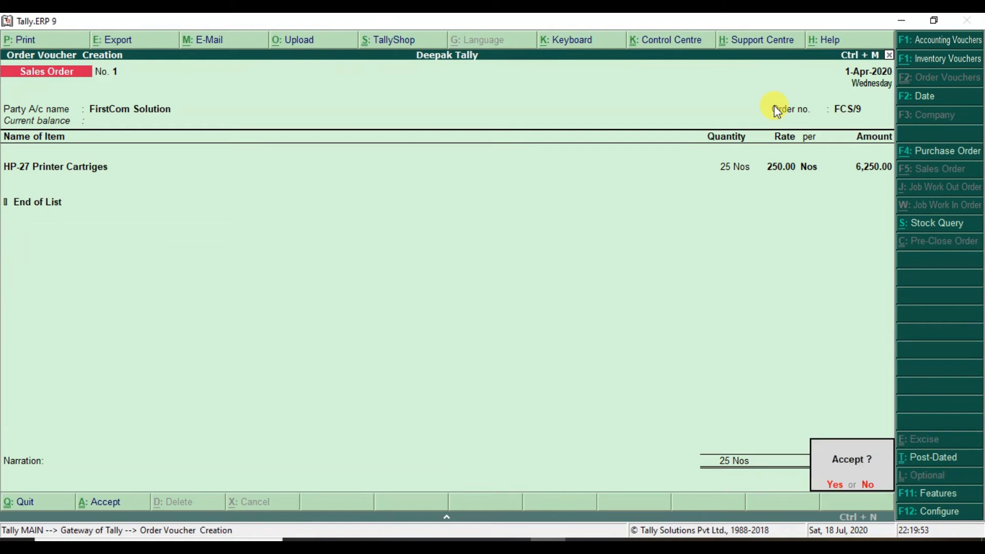
key("Return")
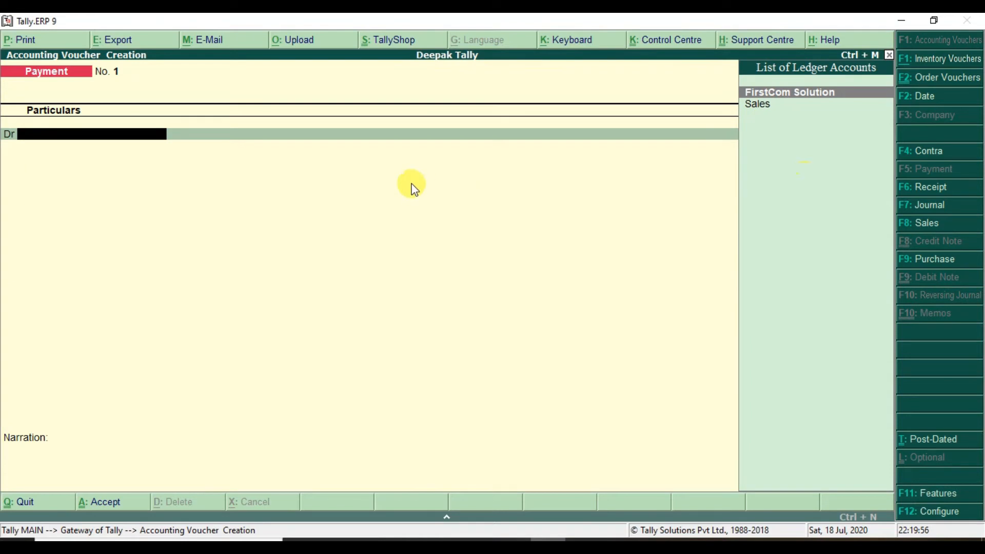
key("Escape")
key("Return")
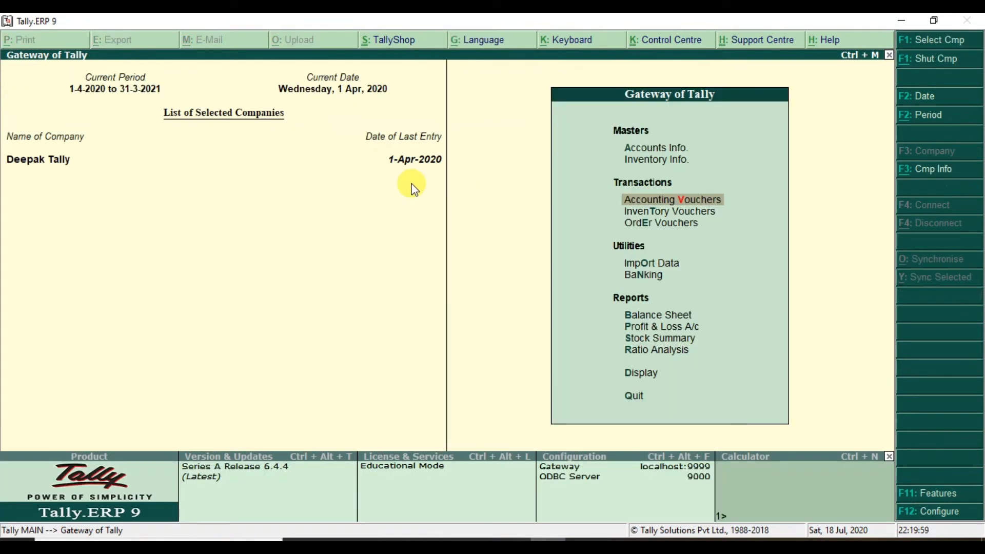
Review the delivery transaction in the practice exercise in Photos, return to Tally.ERP 9 and start a new Delivery Note voucher.
left_click(582, 545)
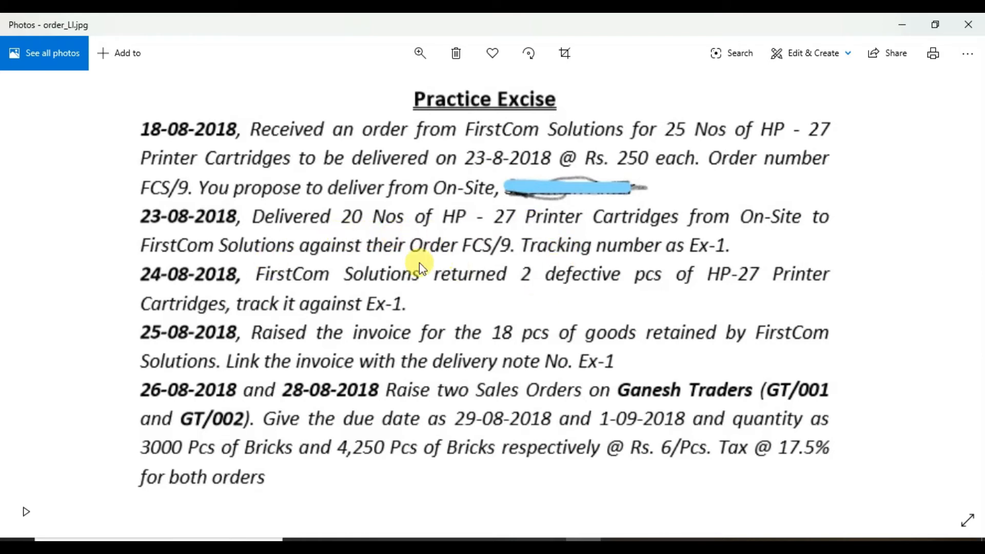
left_click(558, 546)
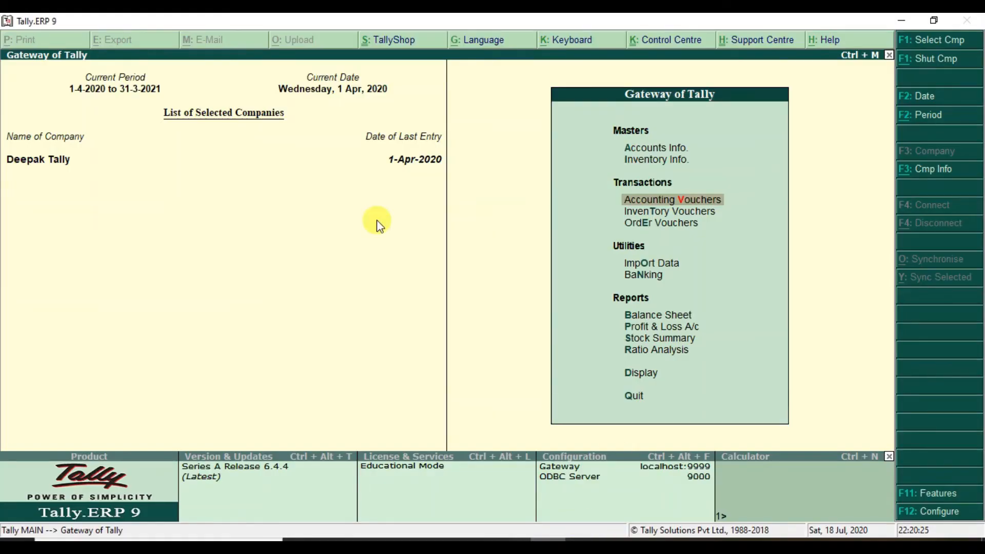
key("Return")
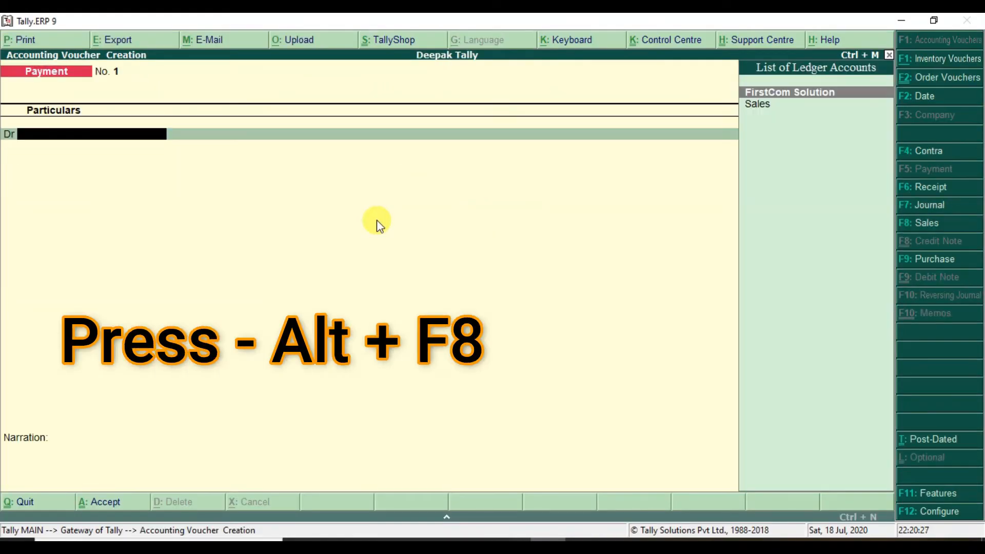
key("alt+F8")
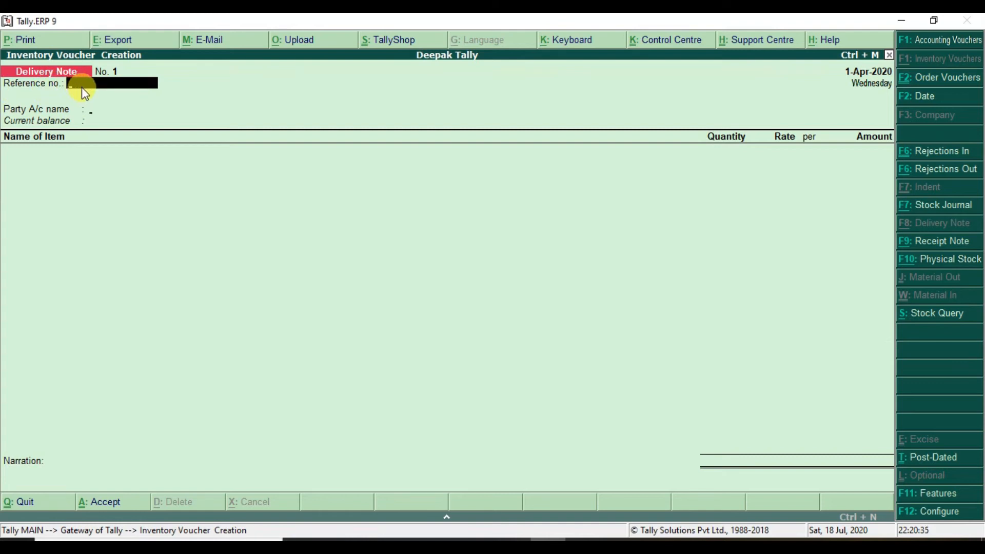
Leave the delivery note's reference number blank and set its party to FirstCom Solution.
key("Return")
key("Down")
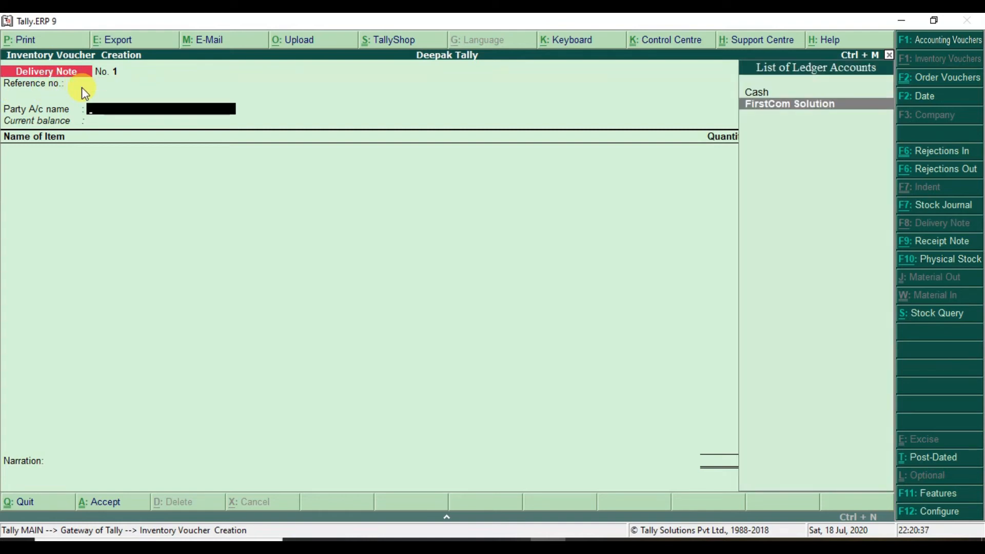
key("Return")
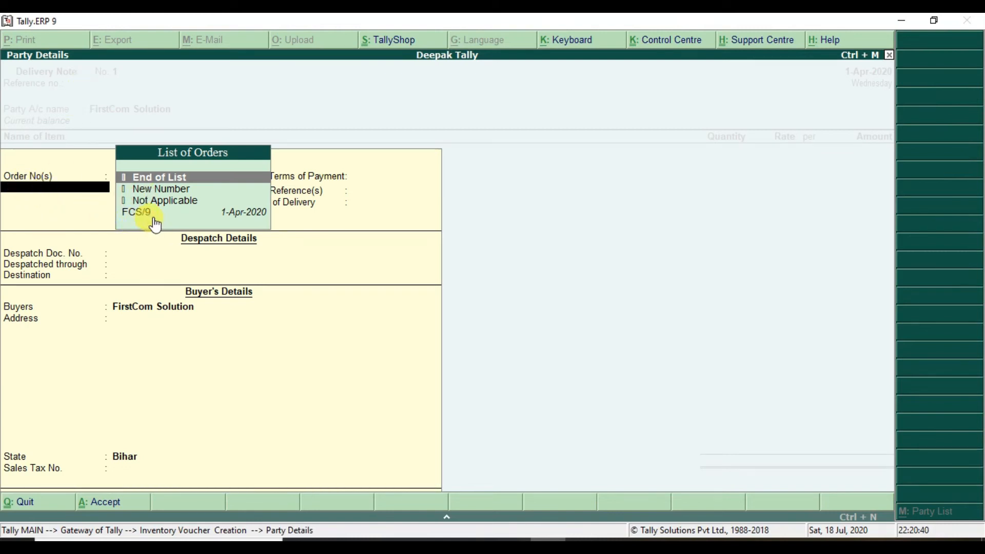
Link the delivery note to FirstCom Solution's sales order dated 1-Apr-2020 and accept the remaining despatch and buyer details.
key("Down")
key("Down")
key("Down")
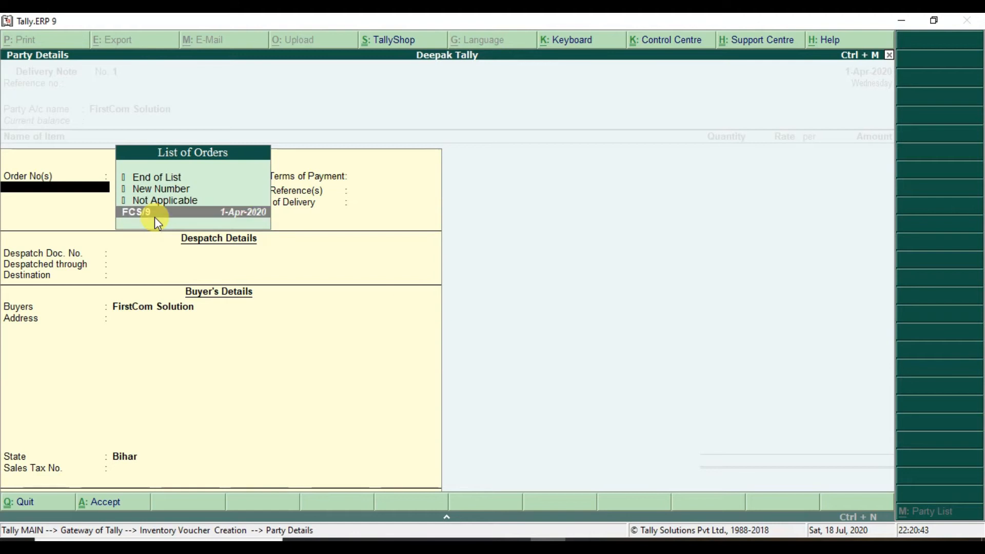
key("Return")
key("Return")
key("Return")
key("Return")
key("Return")
key("Return")
key("Return")
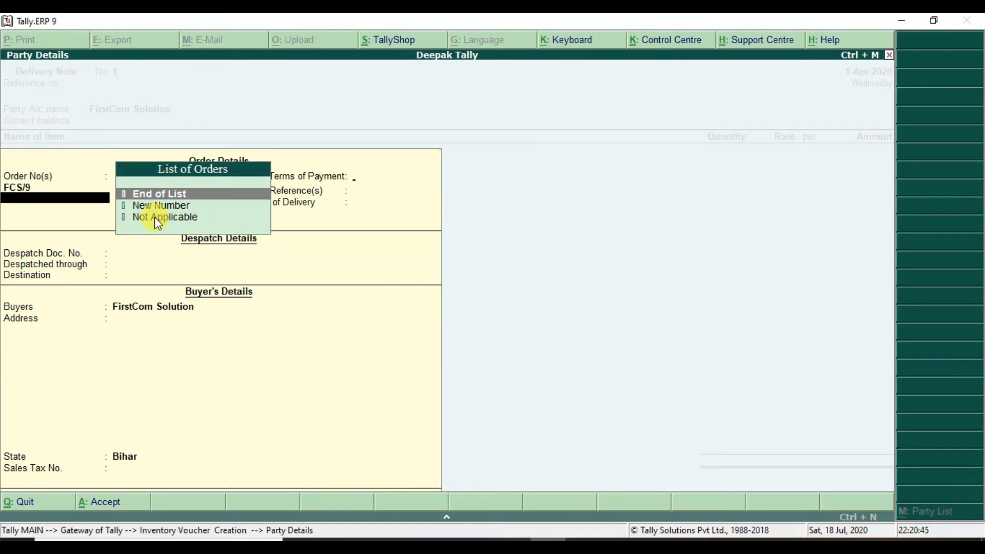
key("Return")
key("Return")
key("Return")
key("Return")
key("Return")
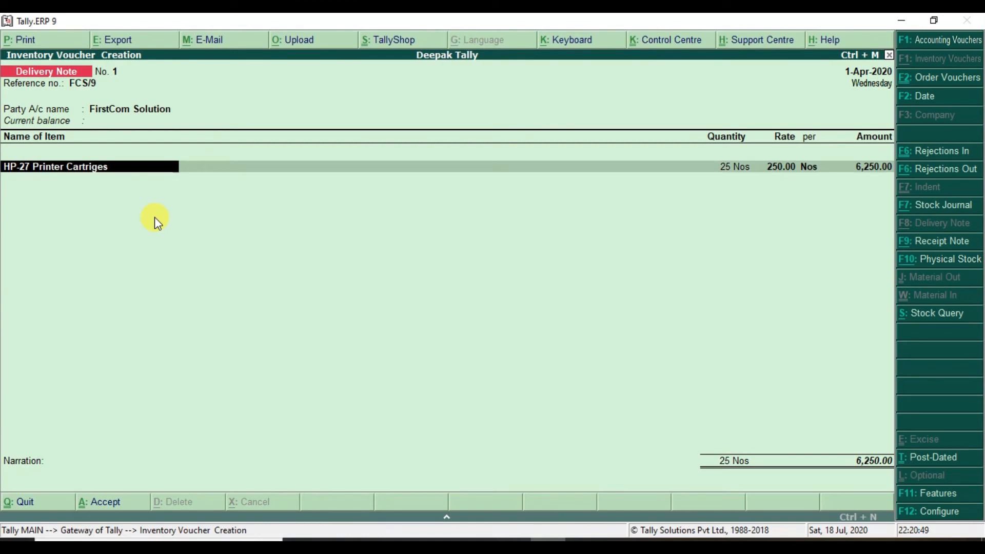
Check the tracking number in Photos, return to Tally.ERP 9 and assign the new tracking number EX-1 to the HP-27 Printer Cartriges.
key("Return")
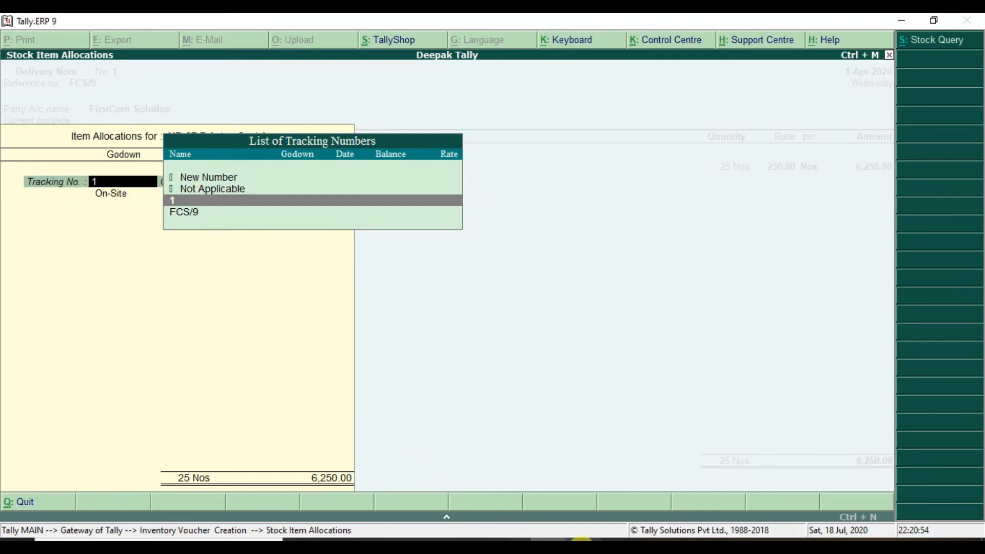
left_click(582, 539)
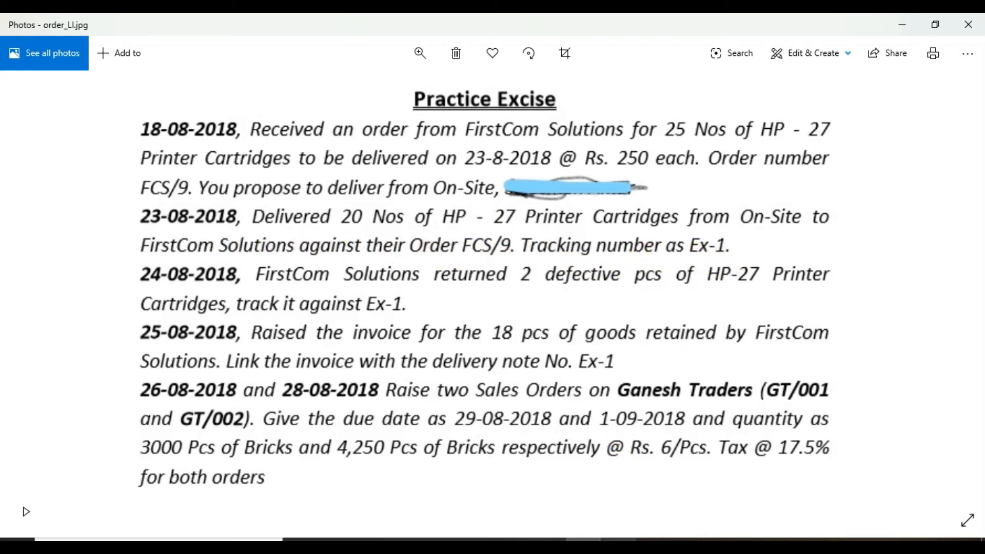
left_click(556, 550)
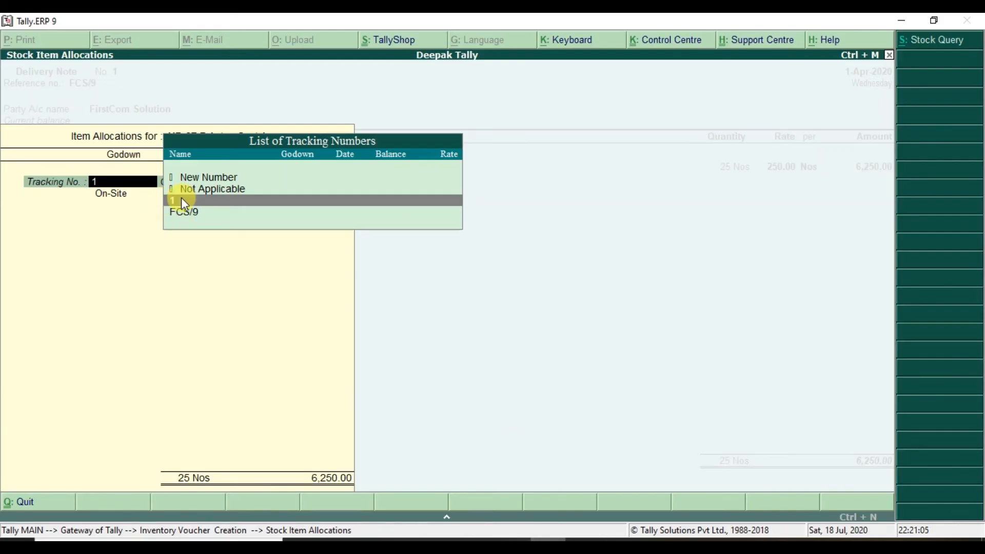
key("Up")
key("Up")
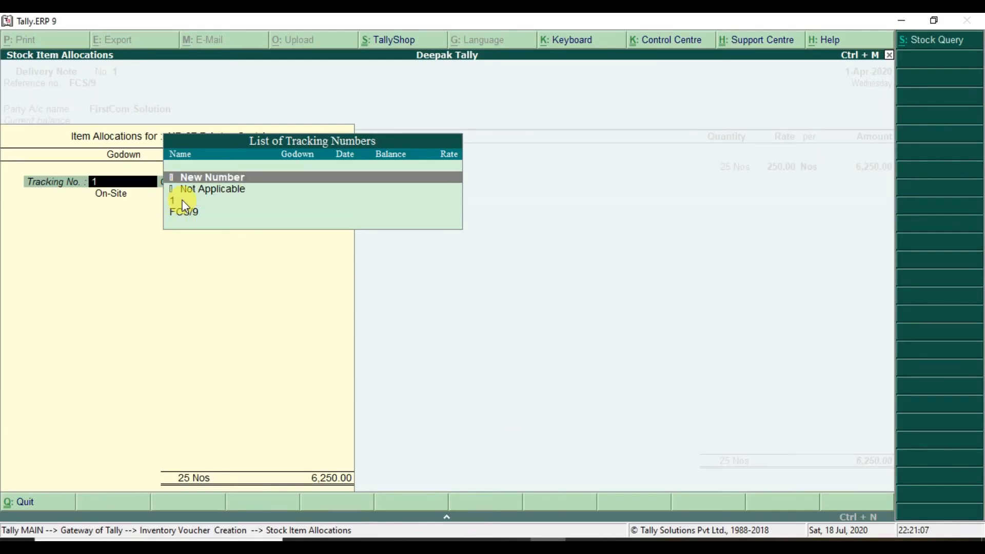
key("Return")
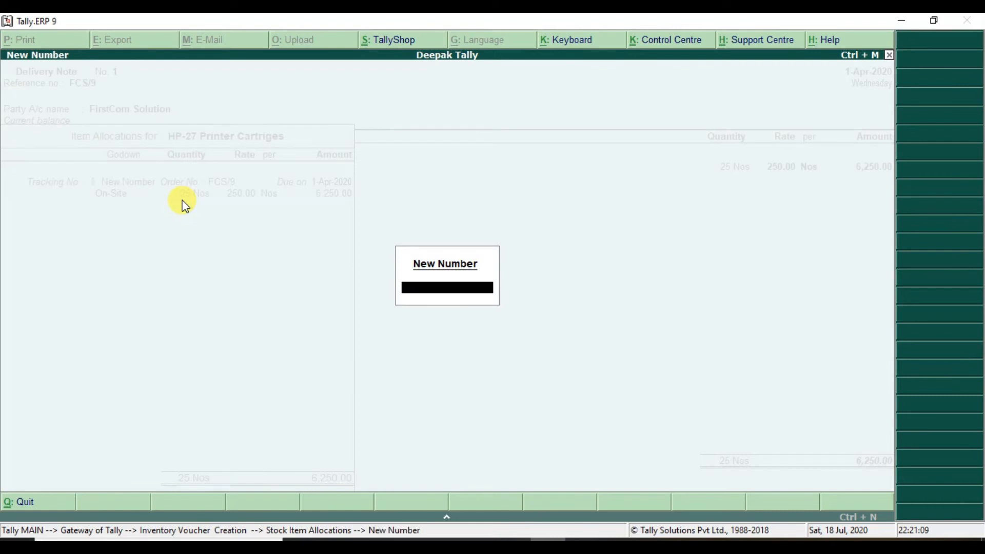
type("EX-1")
key("Return")
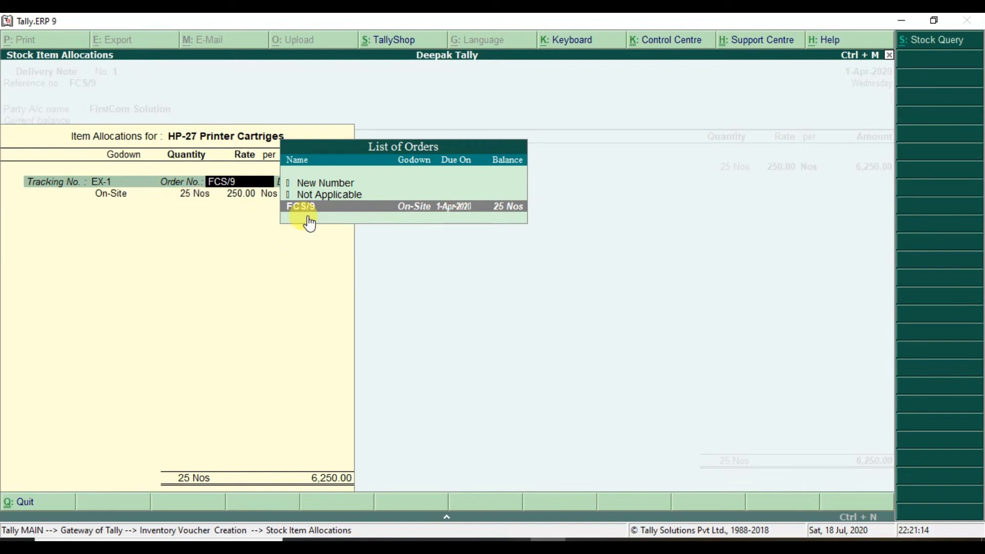
Allocate the cartridges to order FCS/9, check the delivered quantity in Photos, and back in Tally.ERP 9 set the quantity to 20 Nos.
key("Return")
key("Return")
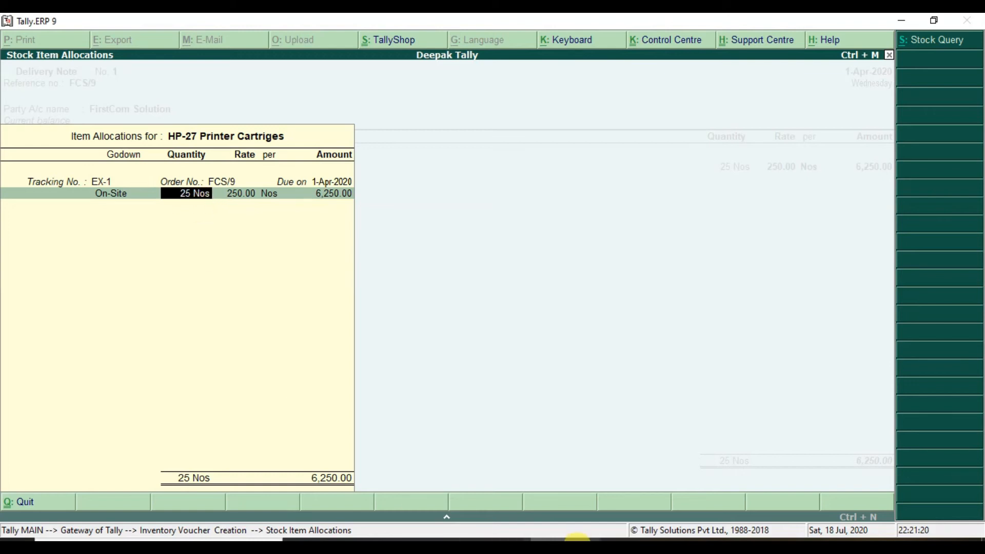
left_click(579, 539)
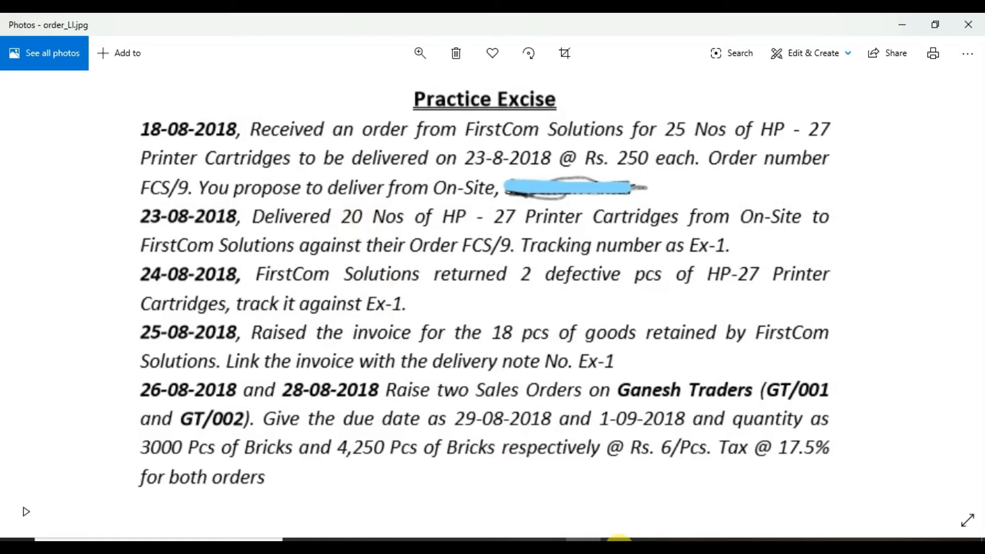
left_click(540, 541)
type("20")
key("Return")
key("Return")
key("Return")
key("Return")
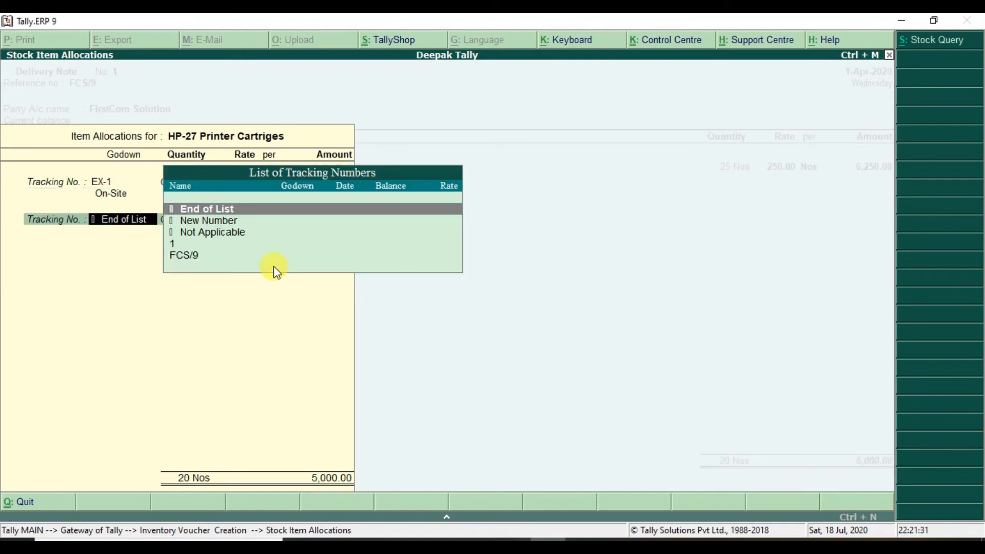
key("Return")
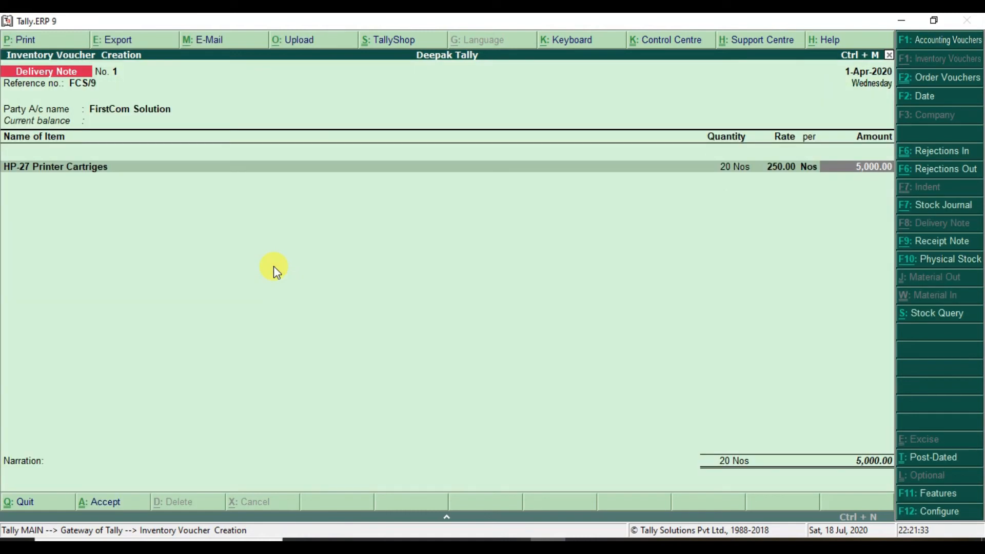
Save the delivery note with no further items or narration and return to the Gateway of Tally.
key("Return")
key("Return")
key("Return")
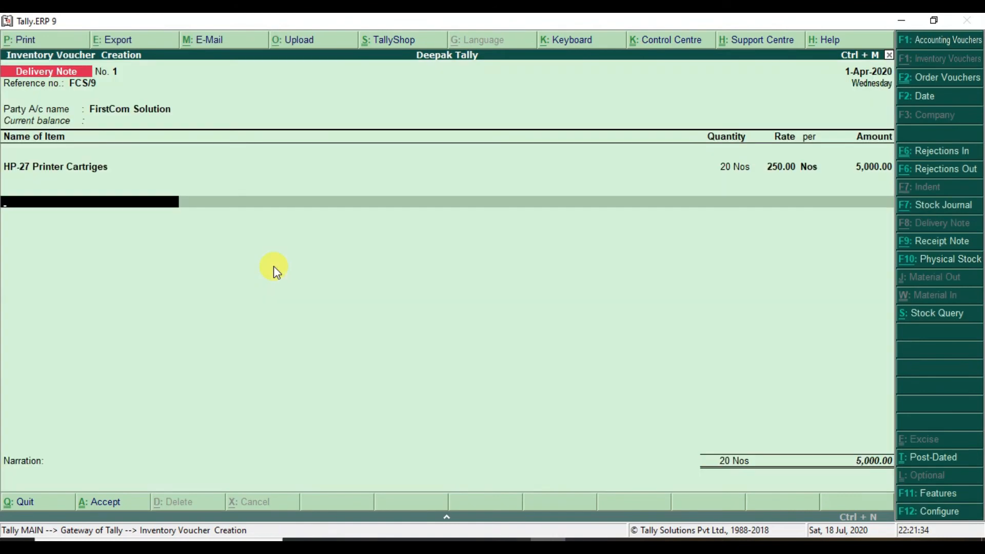
key("Return")
key("Return")
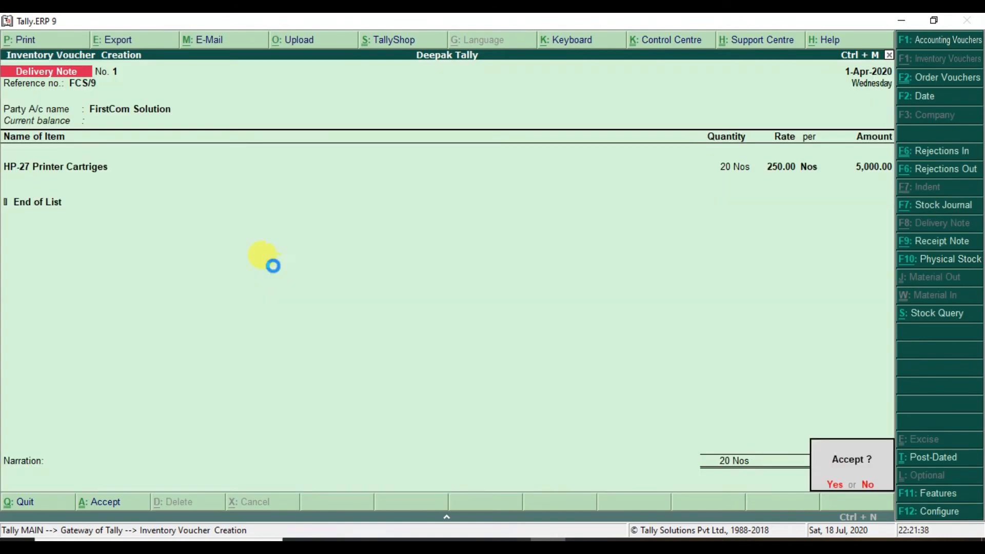
key("Return")
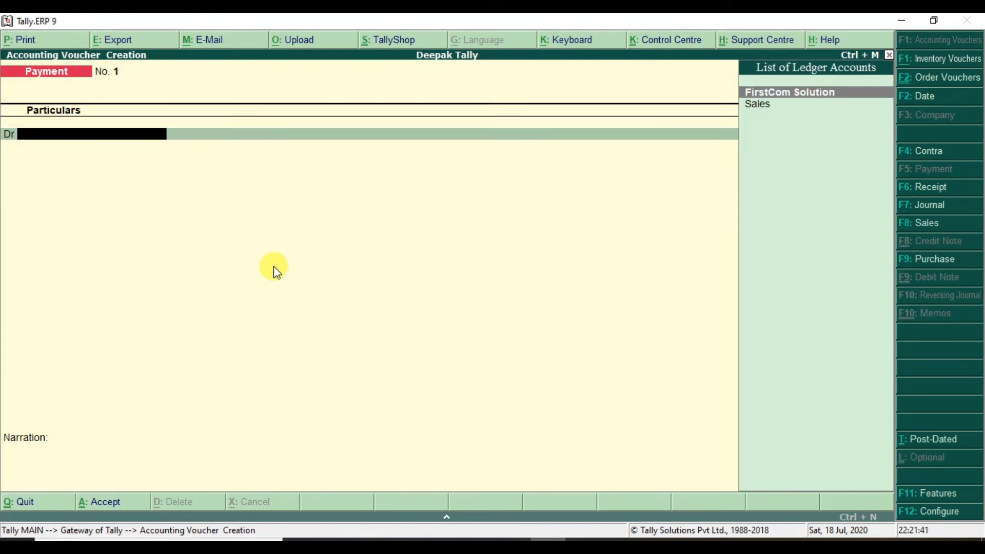
key("Escape")
key("Return")
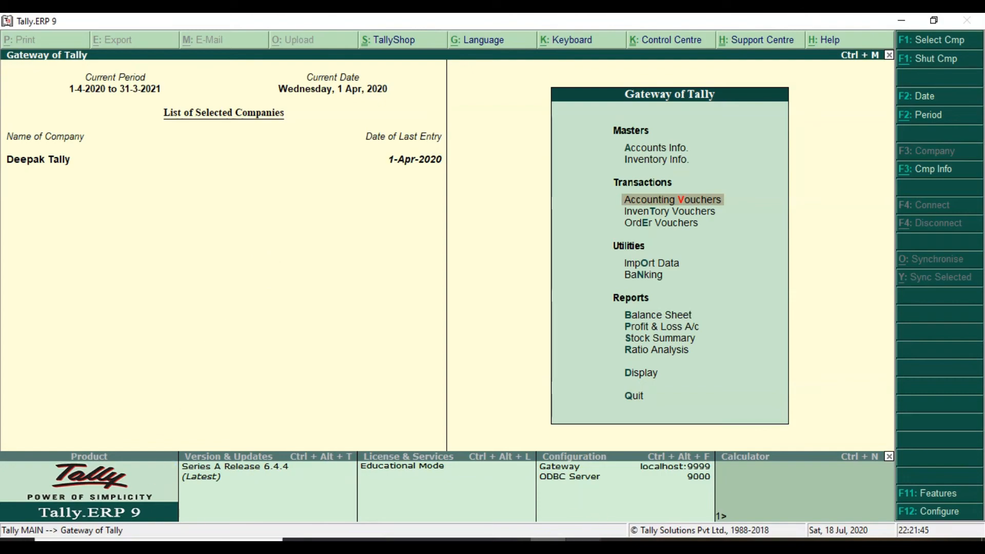
Review the goods return transaction in Photos, return to Tally.ERP 9 and start a new Rejections In voucher.
left_click(584, 546)
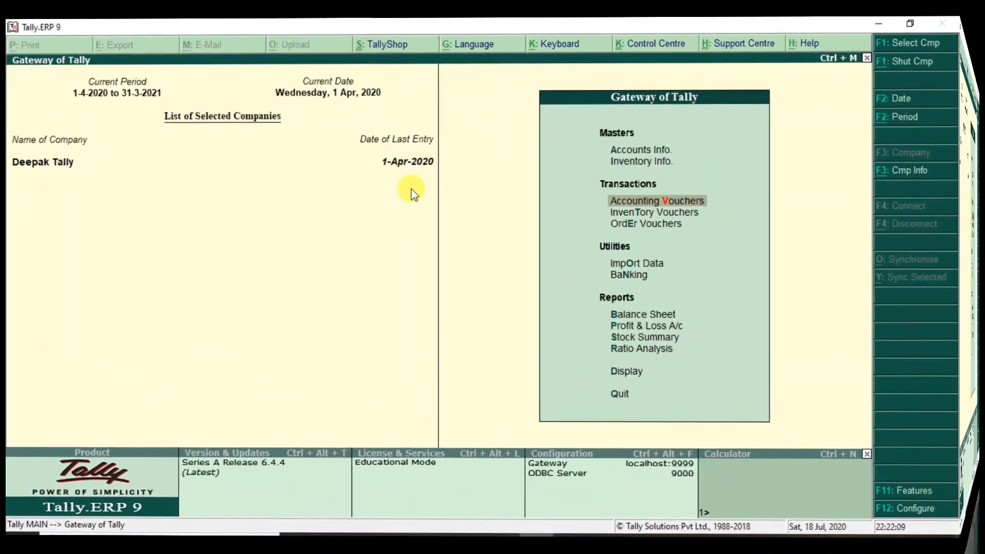
key("Down")
key("Up")
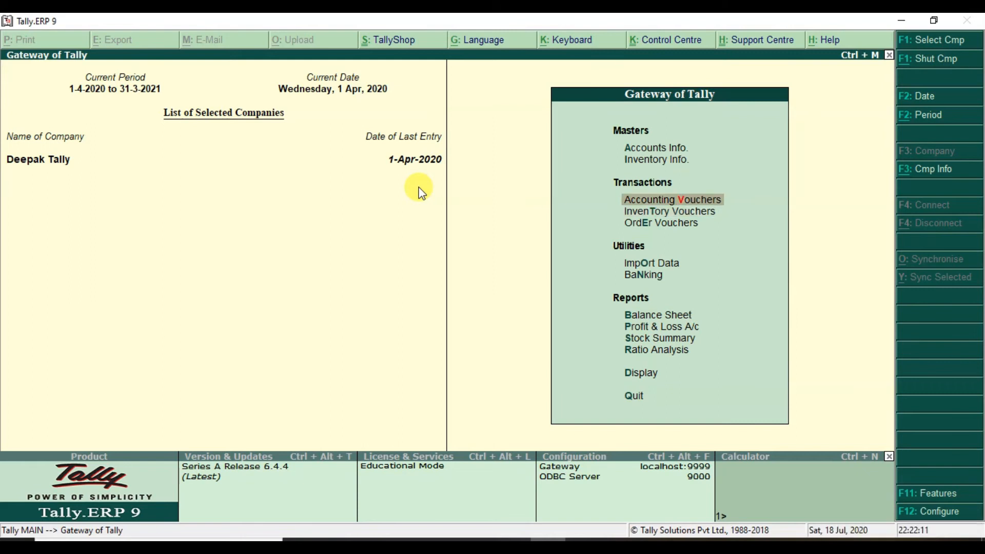
key("Return")
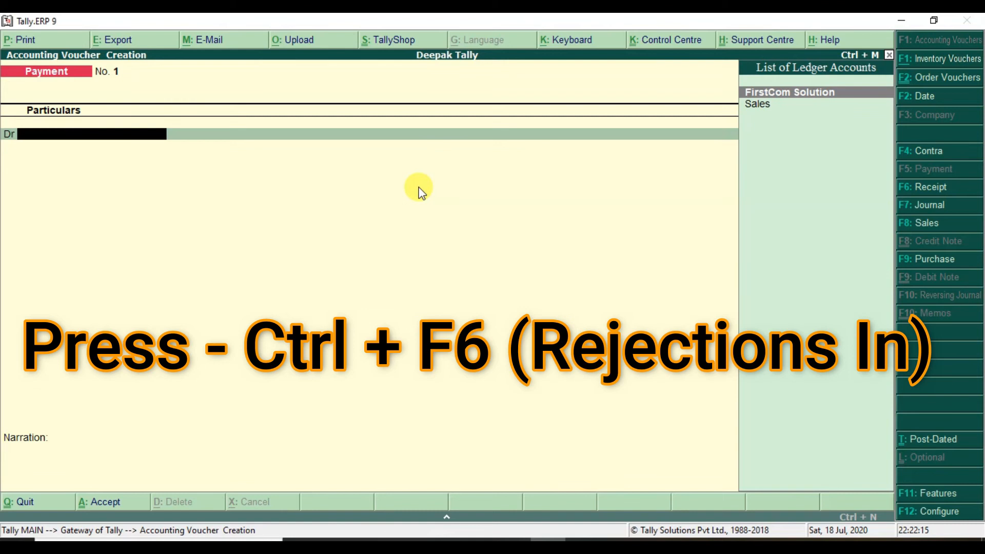
key("ctrl+F6")
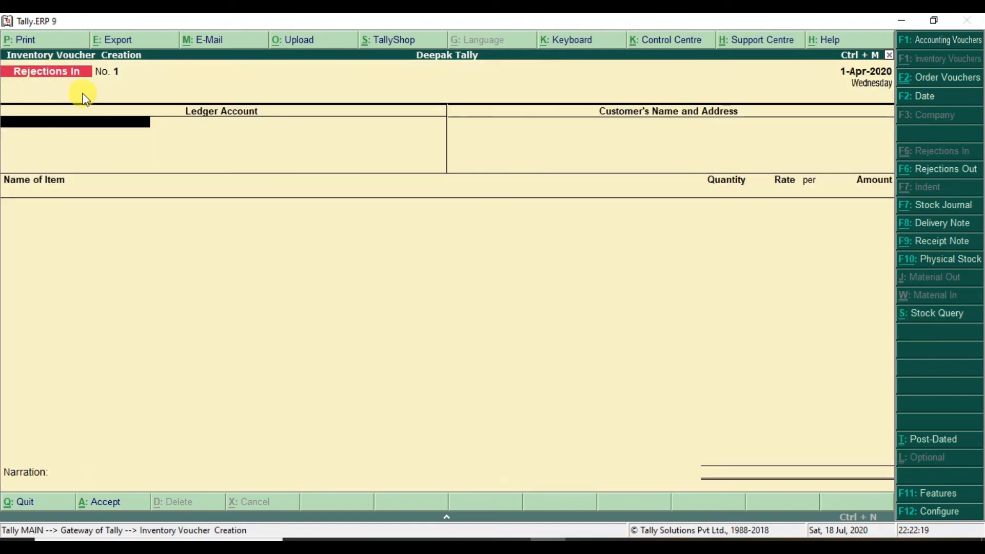
Set the rejection's ledger account and customer to FirstCom Solution and add HP-27 Printer Cartriges as the returned item.
type("F")
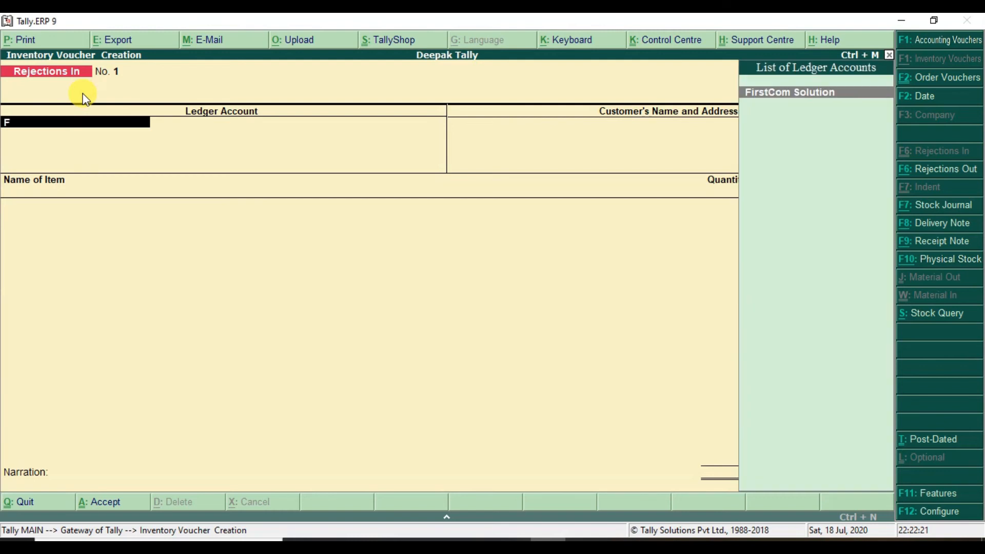
key("Return")
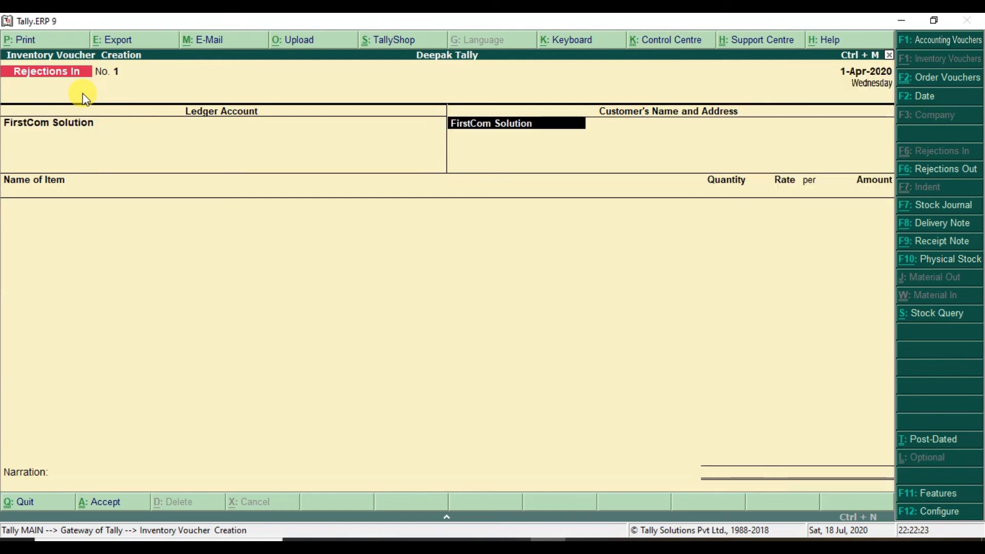
key("Return")
key("Return")
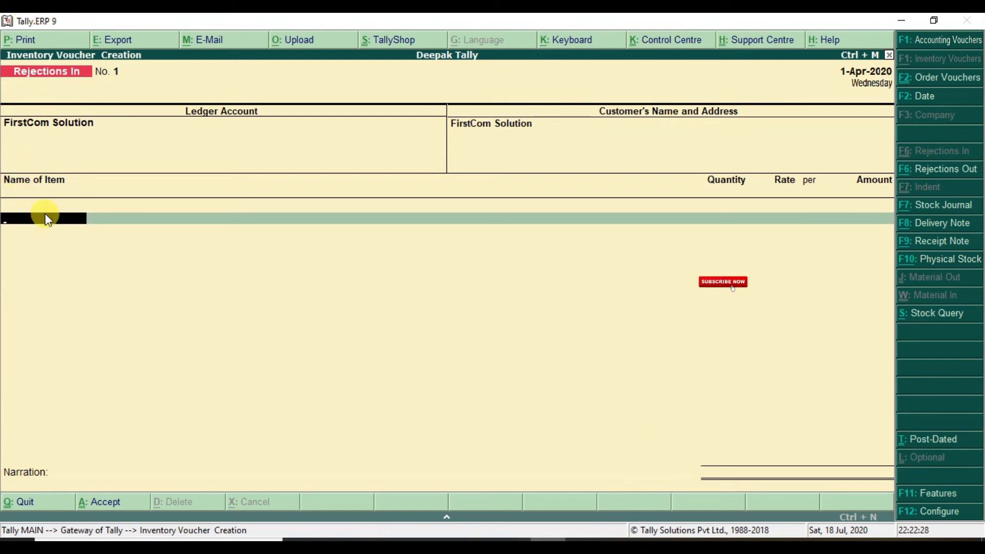
type("H")
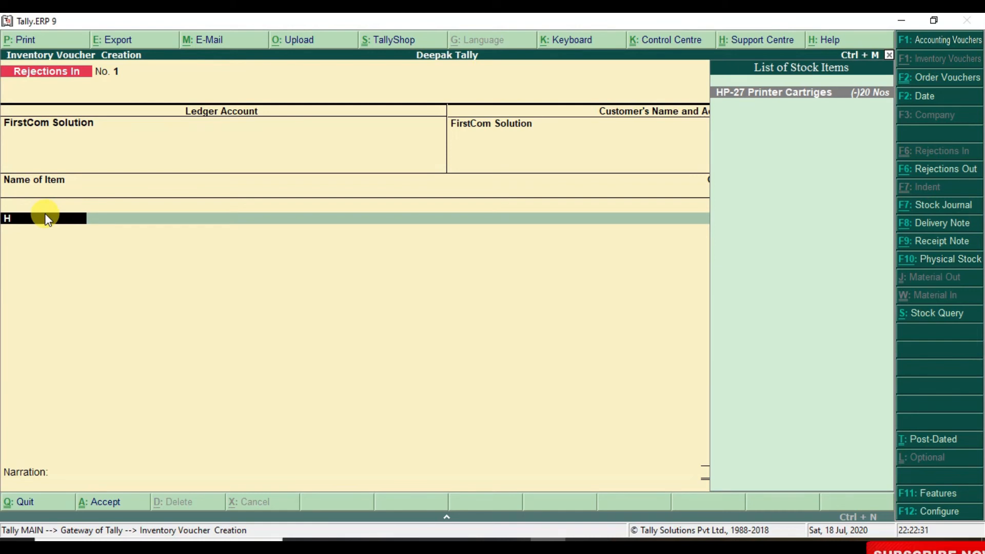
key("Return")
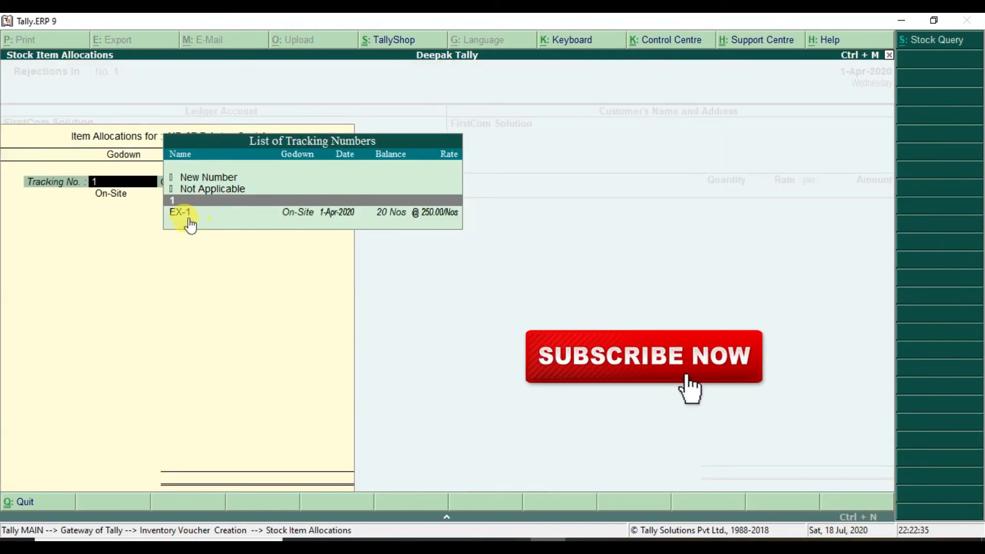
Check the return's tracking number in Photos, and back in Tally.ERP 9 allocate the returned cartridges to tracking number EX-1.
left_click(583, 545)
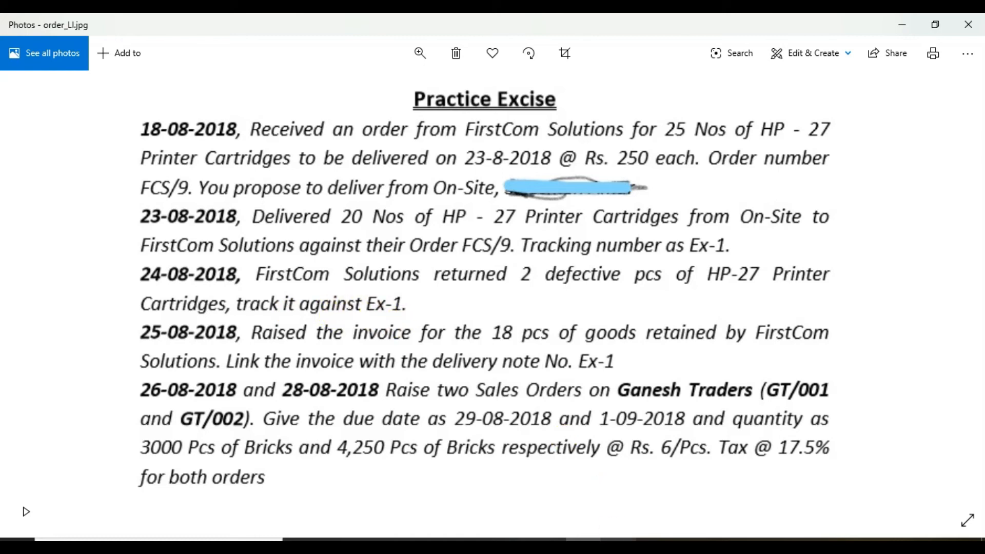
left_click(555, 542)
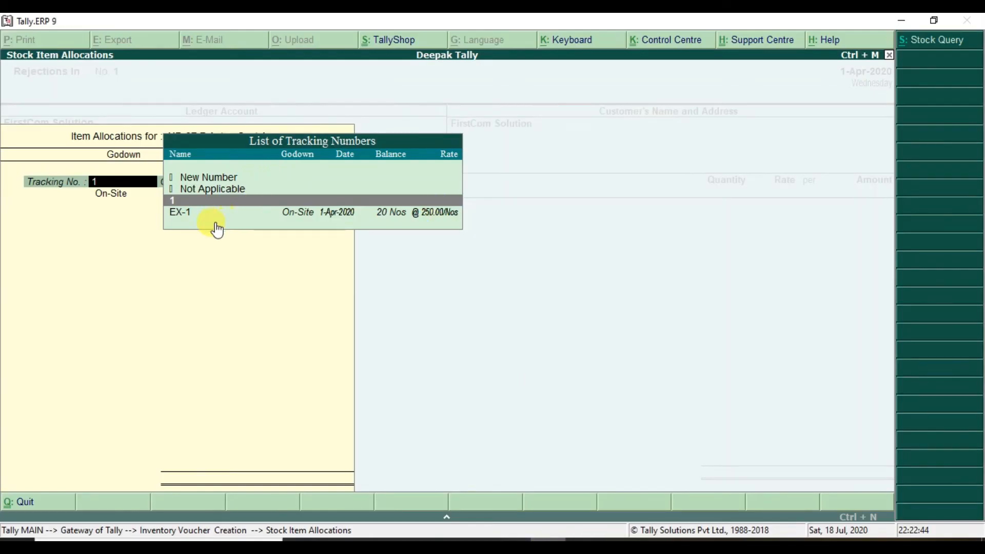
key("Down")
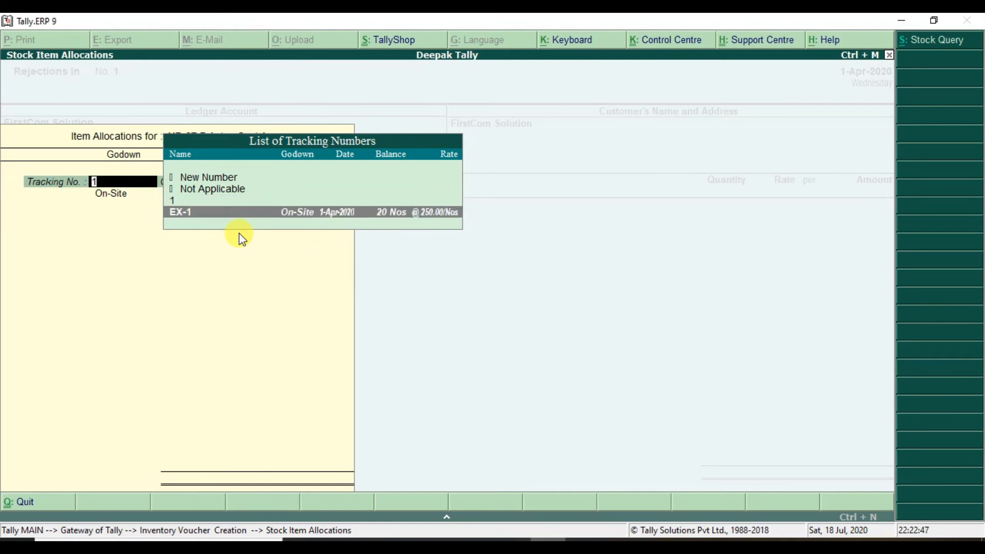
key("Return")
key("Return")
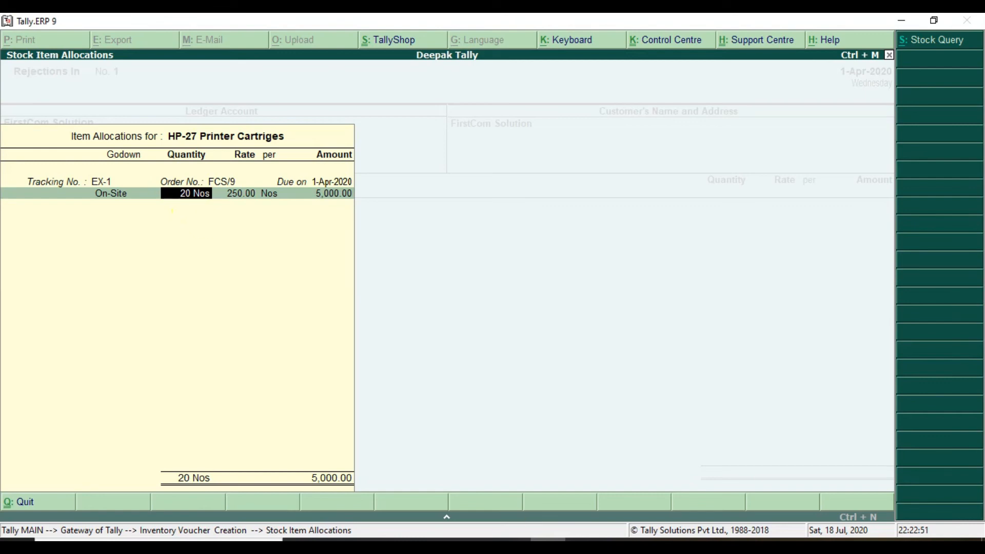
Check the number of defective pieces in Photos, and in Tally.ERP 9 set the returned quantity to 2 Nos, keeping the 250.00 rate.
key("alt+Tab")
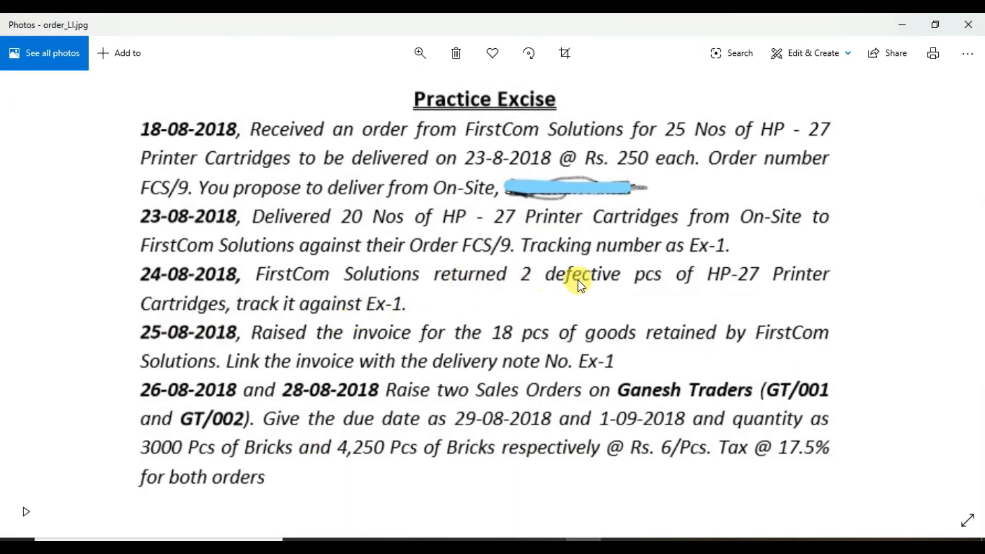
left_click(554, 553)
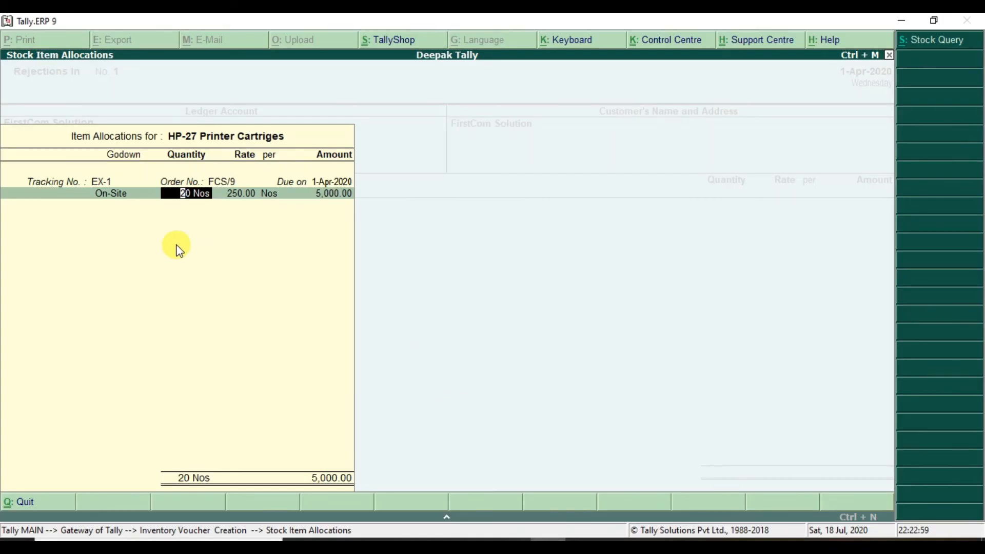
key("Return")
key("Return")
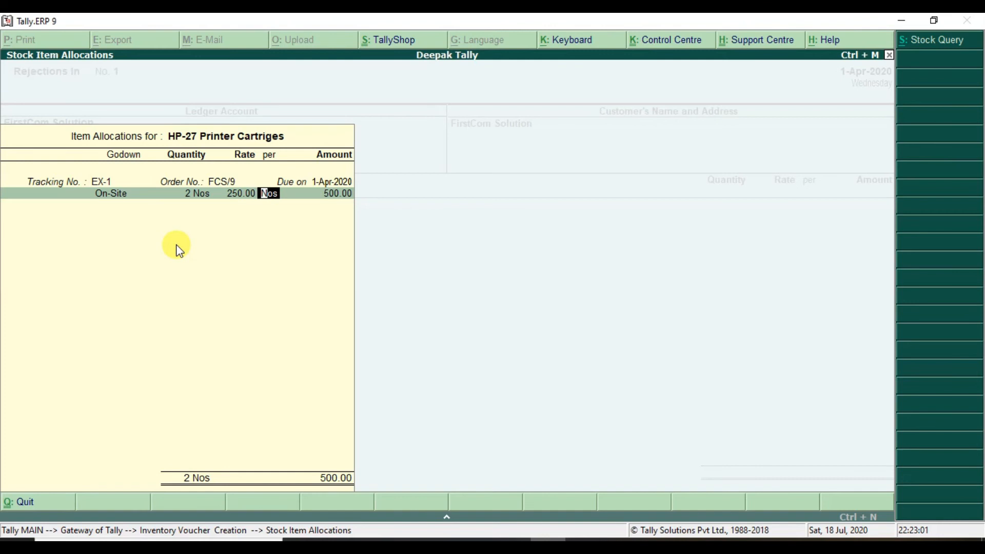
key("Return")
key("Return")
Save the Rejections In voucher with no further items or narration and return to the Gateway of Tally.
key("Return")
key("Return")
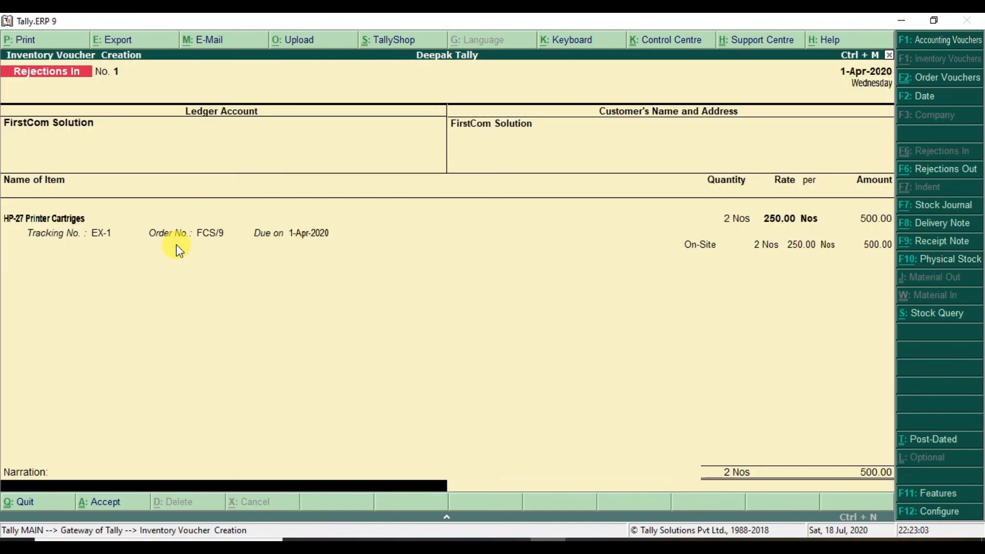
key("Return")
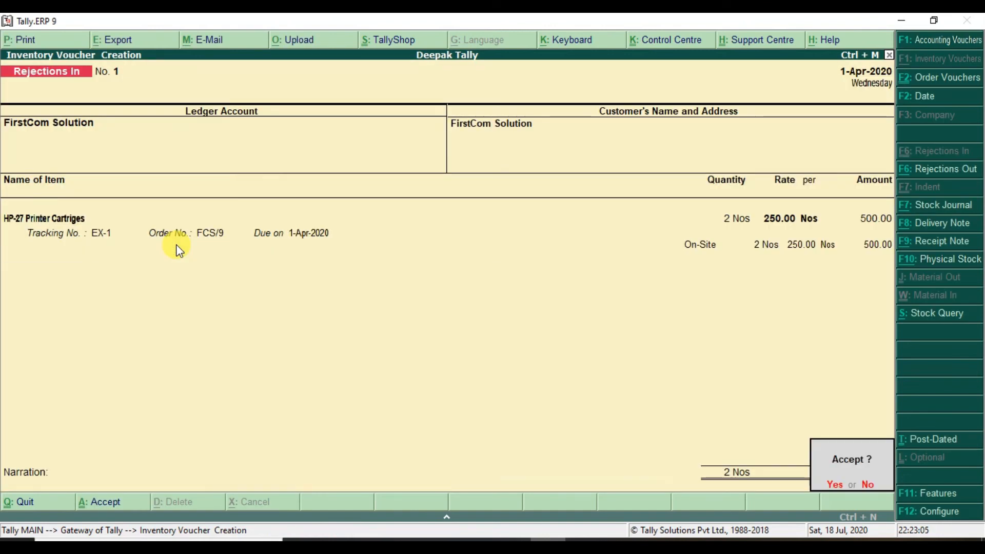
key("Return")
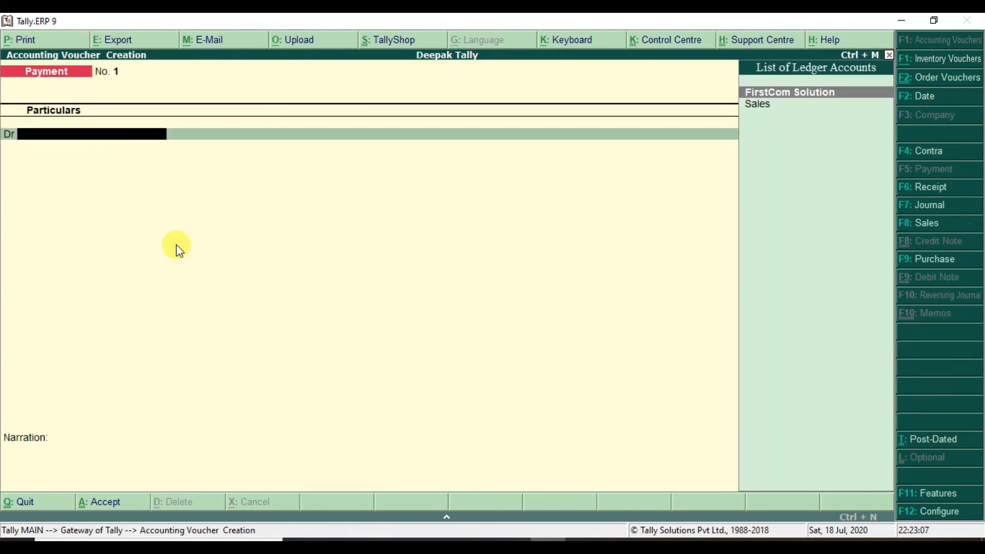
key("Escape")
key("Return")
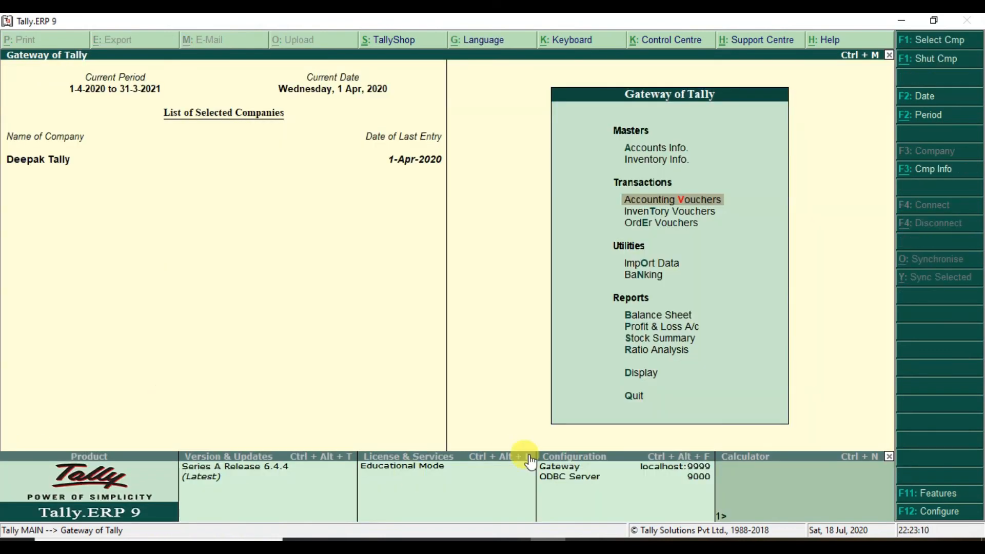
Review the invoice transaction in Photos, return to Tally.ERP 9 and start a new Sales voucher.
left_click(584, 547)
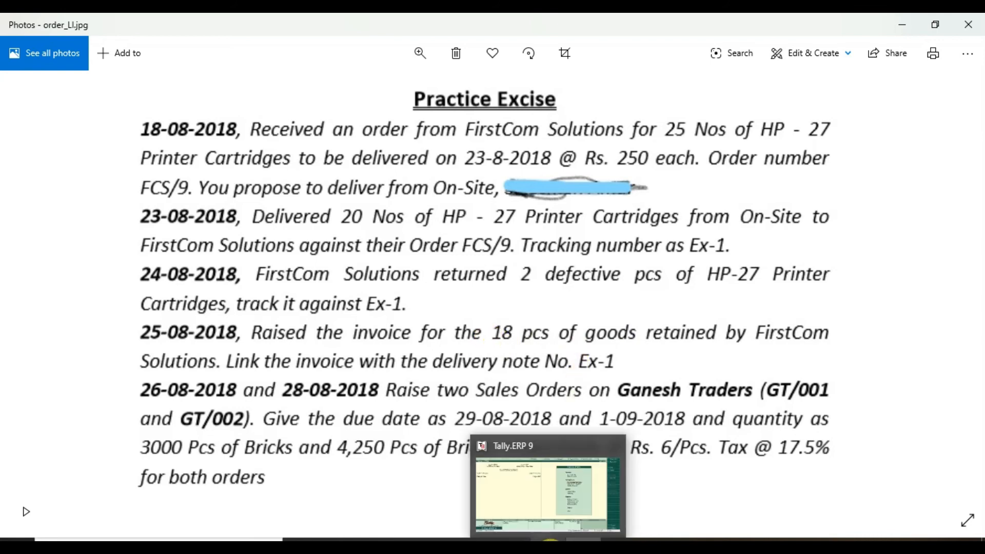
left_click(551, 543)
key("Down")
key("Up")
key("Return")
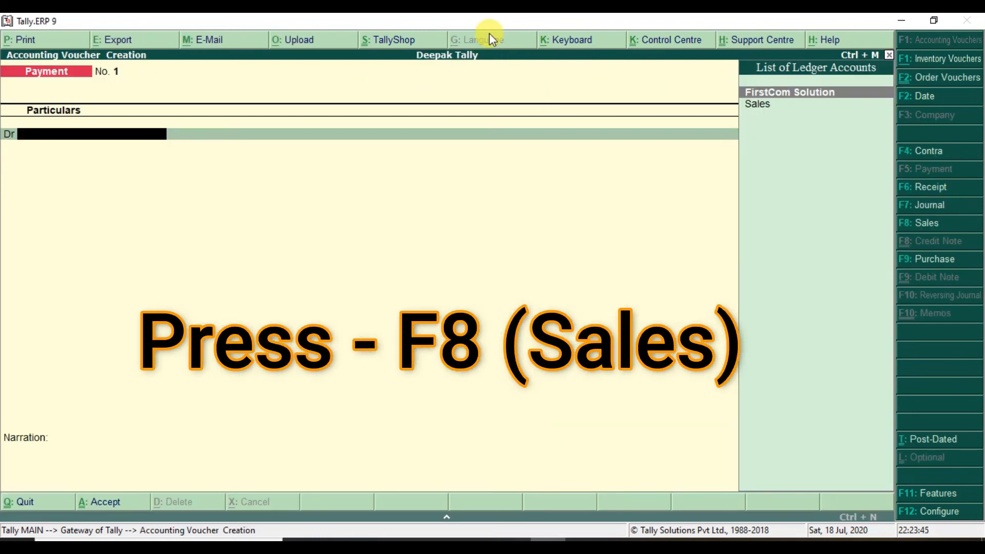
key("F8")
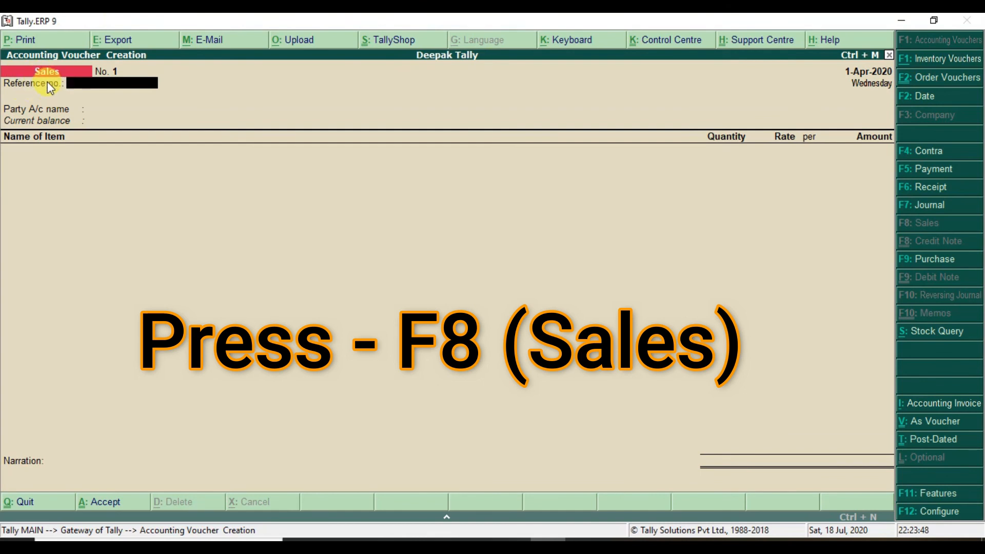
Leave the sales invoice's reference number blank and set its party to FirstCom Solution.
key("Return")
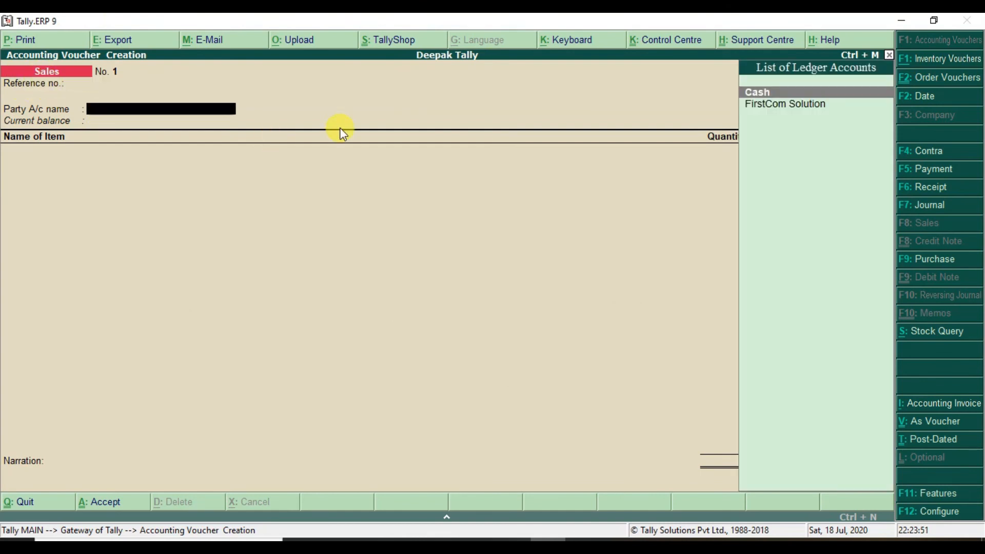
key("Down")
key("Return")
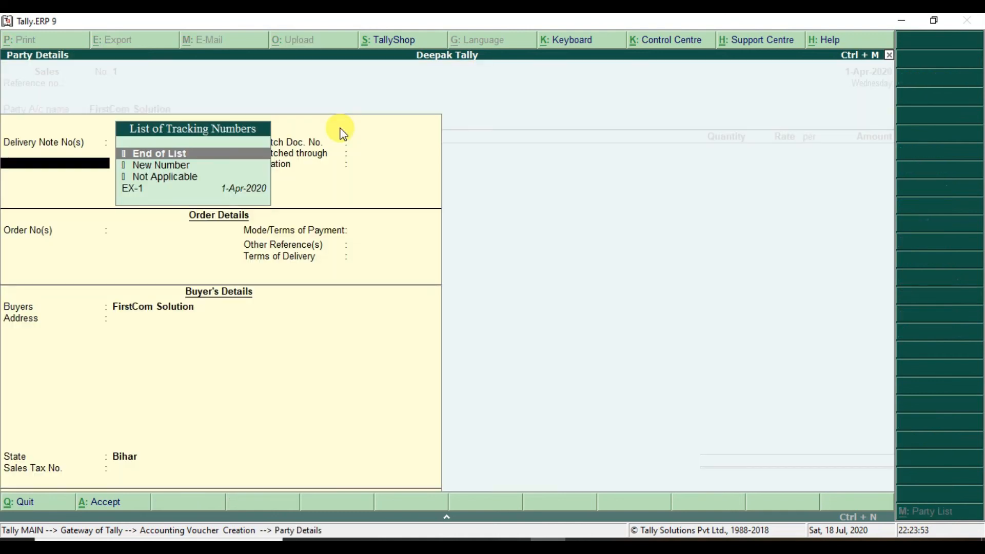
Link the sales invoice to delivery note EX-1 and accept the remaining party details unchanged.
key("Down")
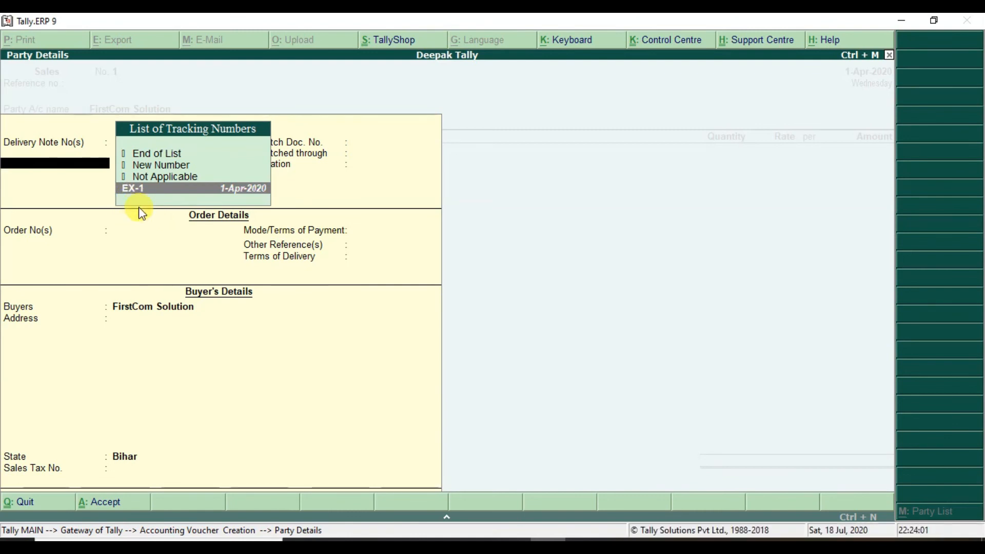
key("Return")
key("Return")
key("Return")
key("Return")
key("Return")
key("Return")
key("Return")
key("Return")
key("Return")
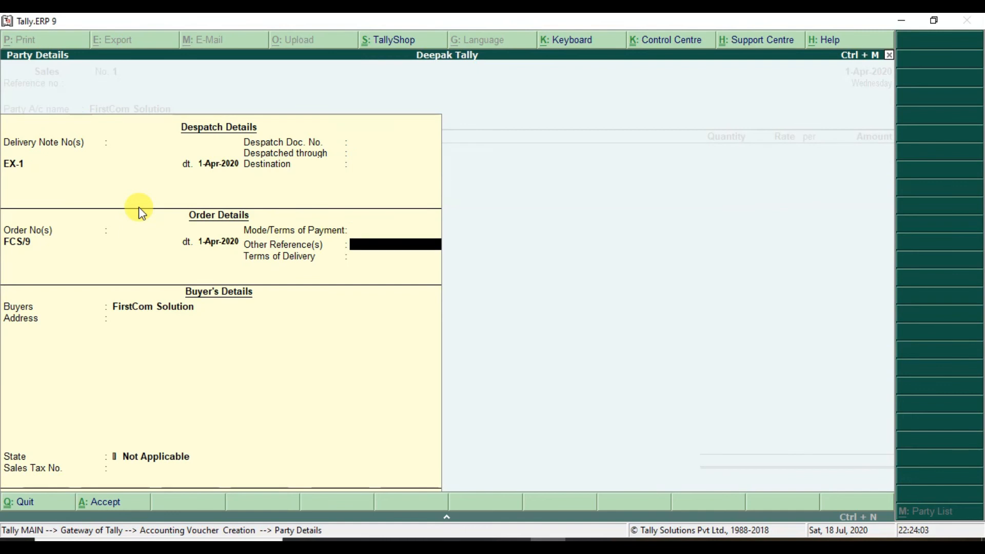
key("Return")
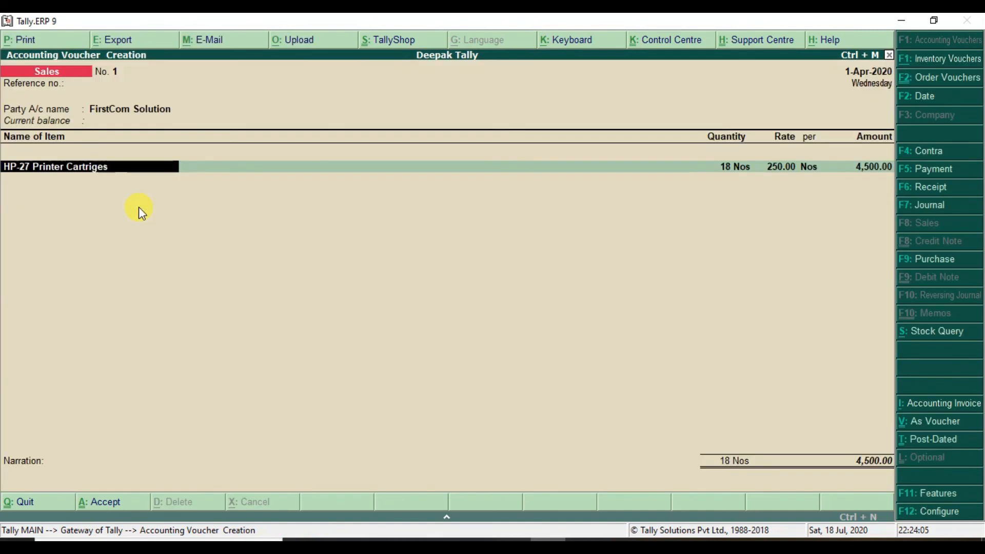
Check the invoiced quantity in Photos, and in Tally.ERP 9 keep the HP-27 cartridge allocation at 18 Nos from On-Site at 250.00.
key("Return")
key("Return")
key("Return")
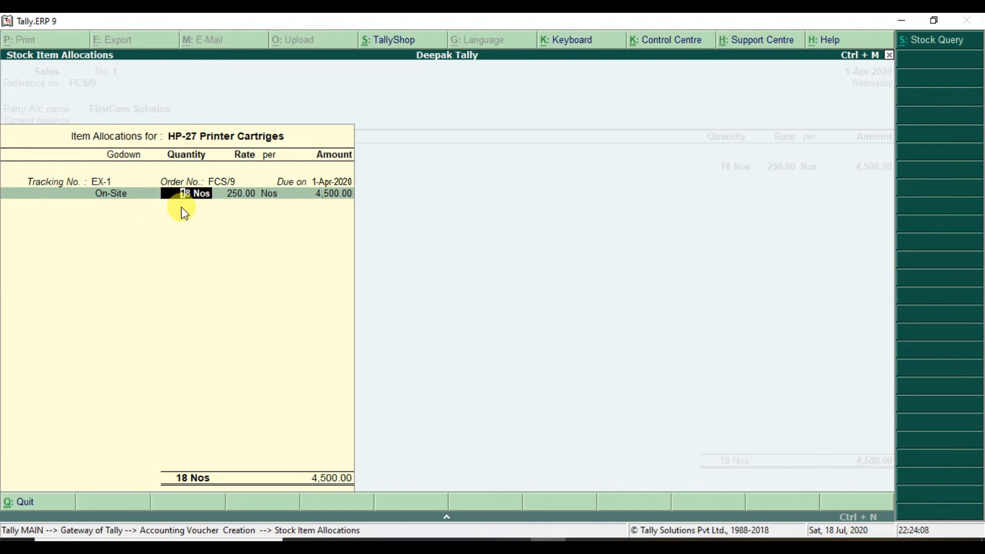
key("alt+Tab")
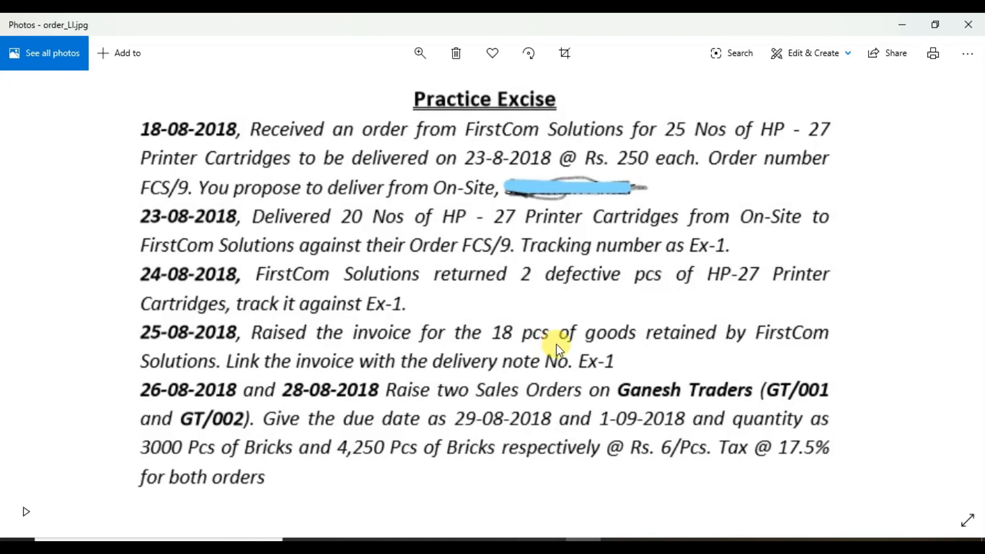
key("alt+Tab")
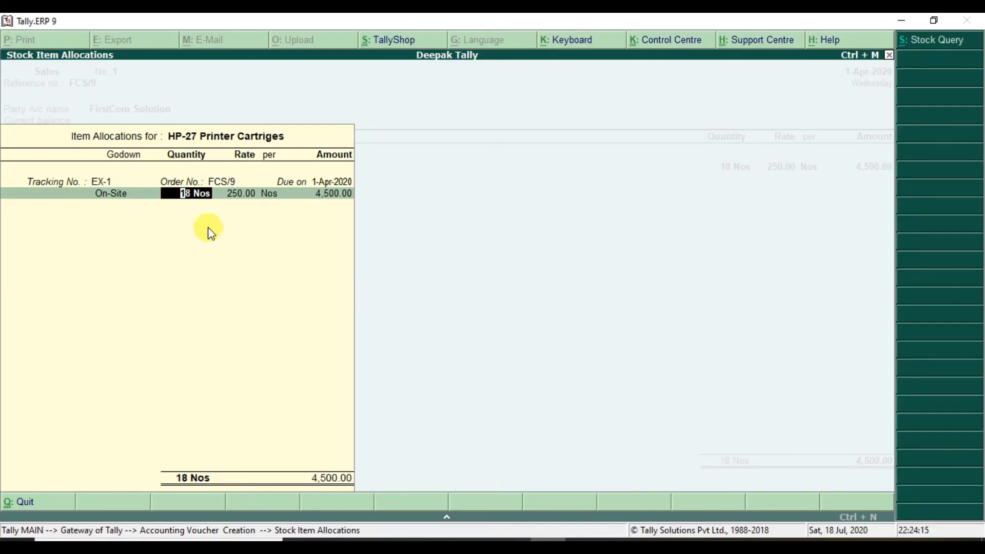
key("Return")
key("Return")
key("Return")
key("Return")
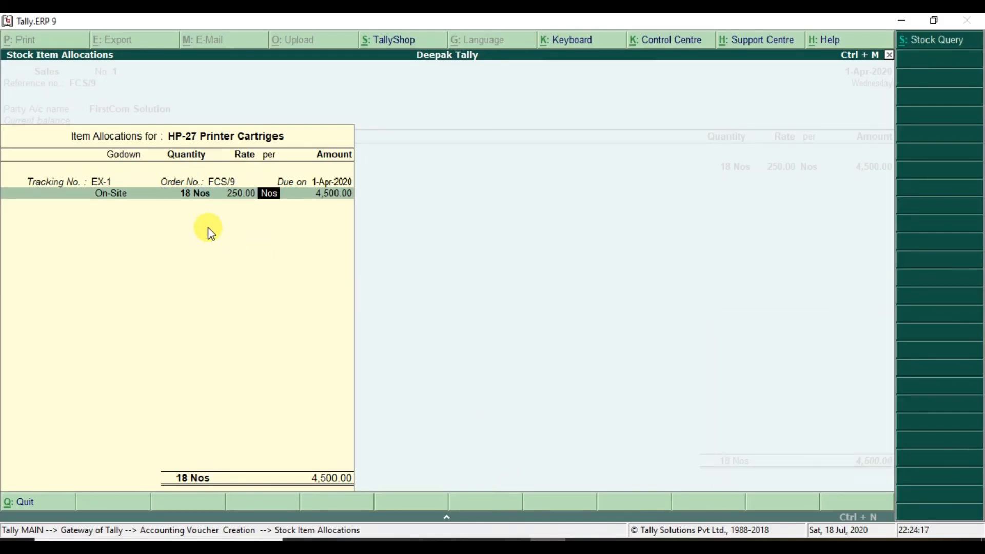
Allocate the item's 4,500.00 to the Sales ledger and finish the item list with the narration blank.
key("Return")
key("Return")
key("Return")
key("Return")
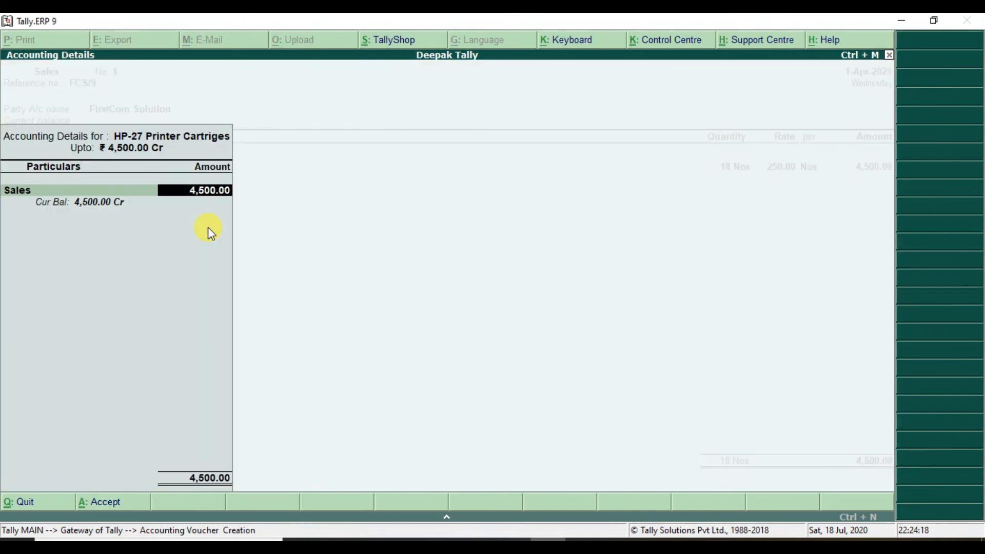
key("Return")
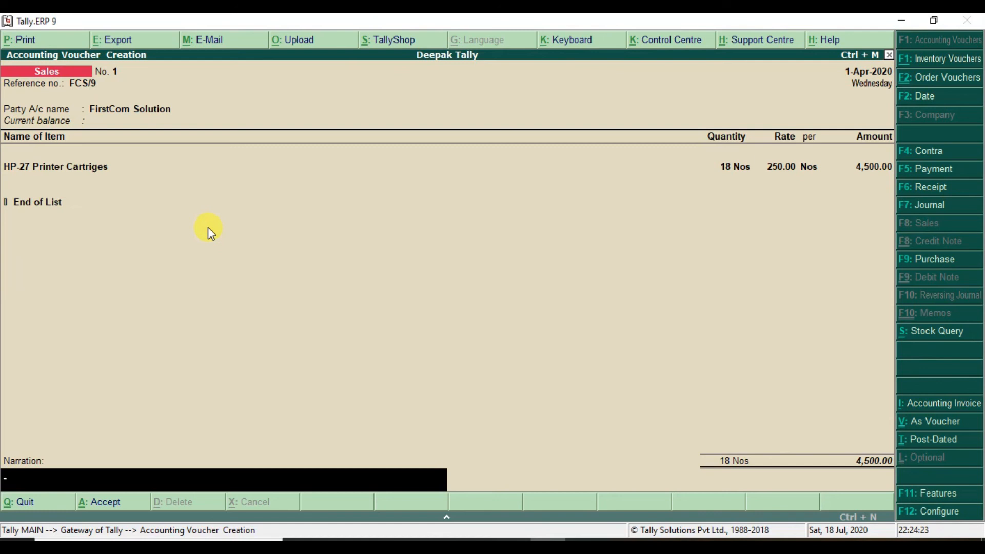
key("Return")
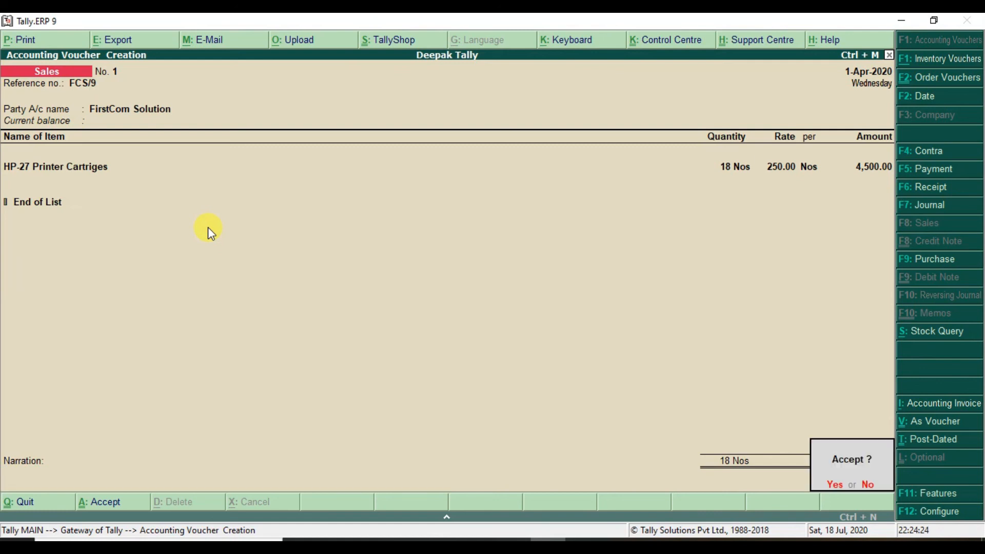
key("Return")
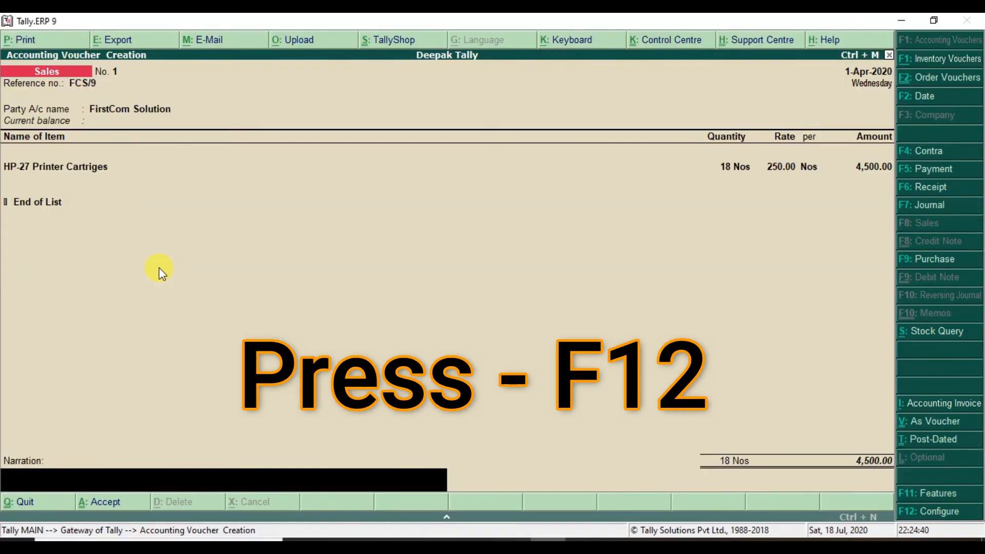
In the sales invoice configuration, set "Use defaults for bill allocations" to No and keep all other options.
key("F12")
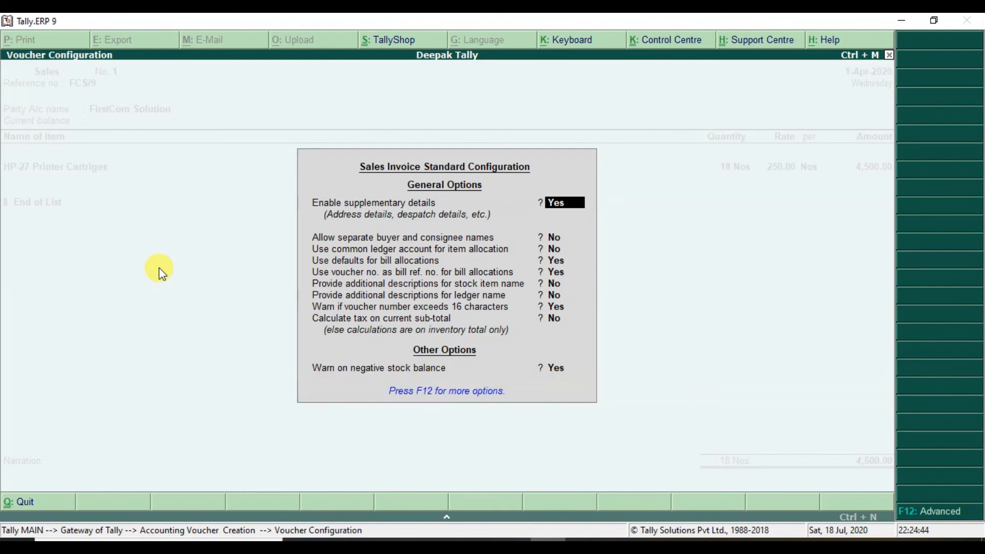
key("Return")
key("Return")
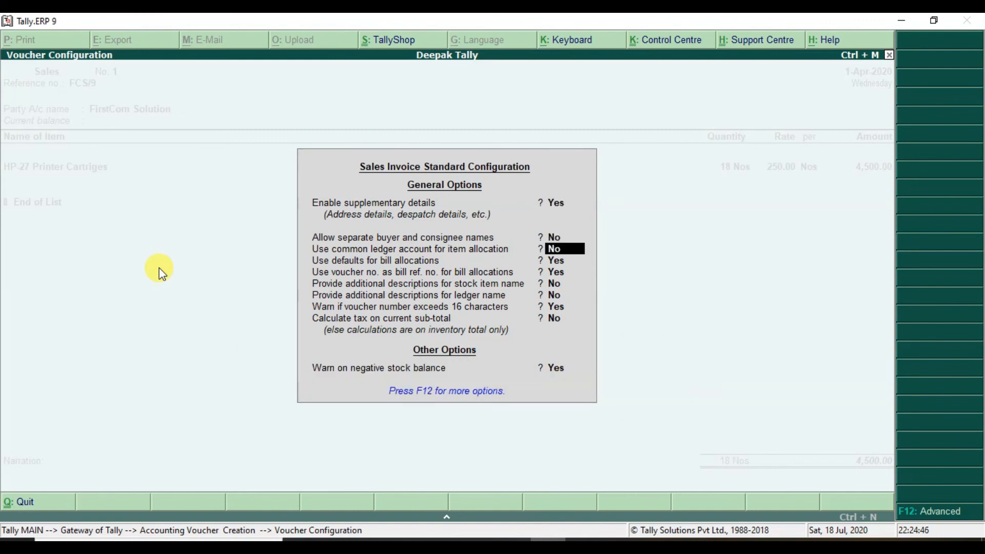
key("Return")
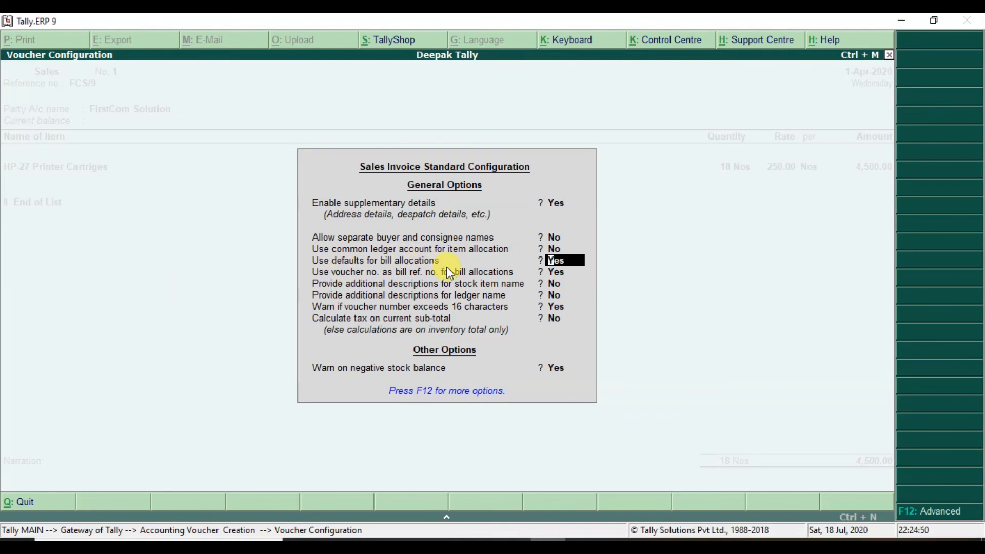
type("N")
key("Return")
key("Return")
key("Return")
key("Return")
key("Return")
key("Return")
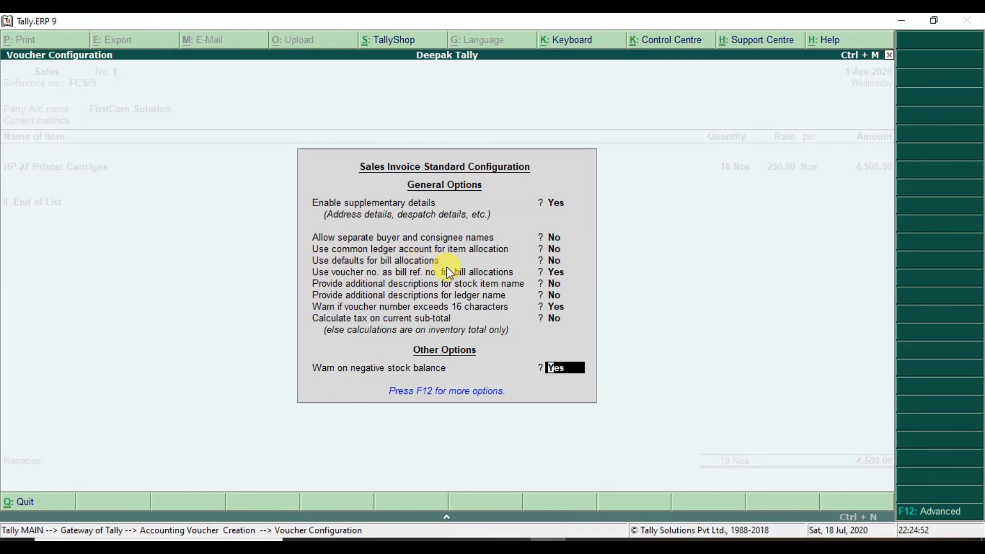
key("Return")
Go through the invoice's party details again, keeping FirstCom Solution, delivery note EX-1 and order FCS/9.
key("Return")
key("Return")
key("Return")
key("Return")
key("Return")
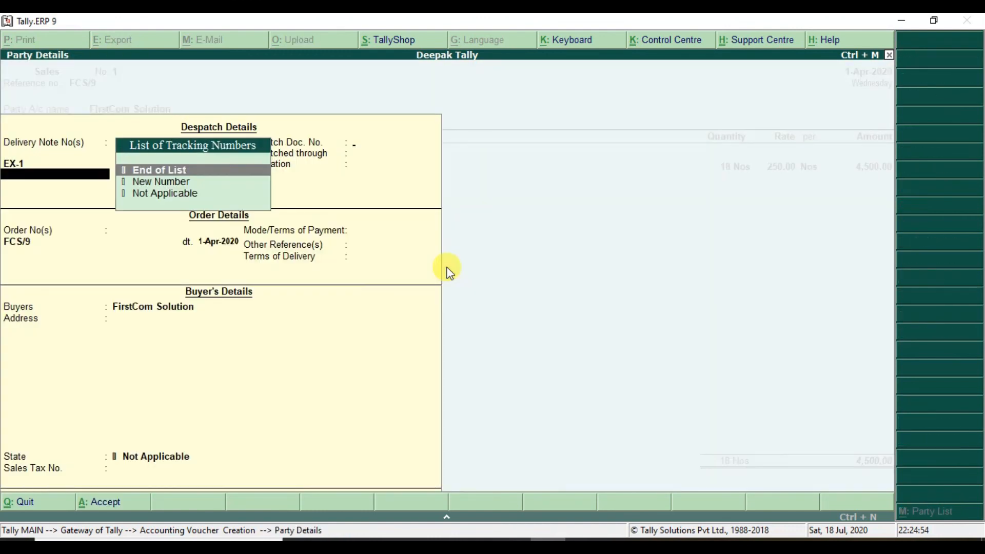
key("Return")
key("Return")
key("Return")
key("Return")
key("Return")
key("Return")
key("Return")
key("Return")
key("Return")
Keep the HP-27 cartridge allocation of 18 Nos at 250.00 and its 4,500.00 Sales ledger amount, and proceed to the bill-wise details.
key("Return")
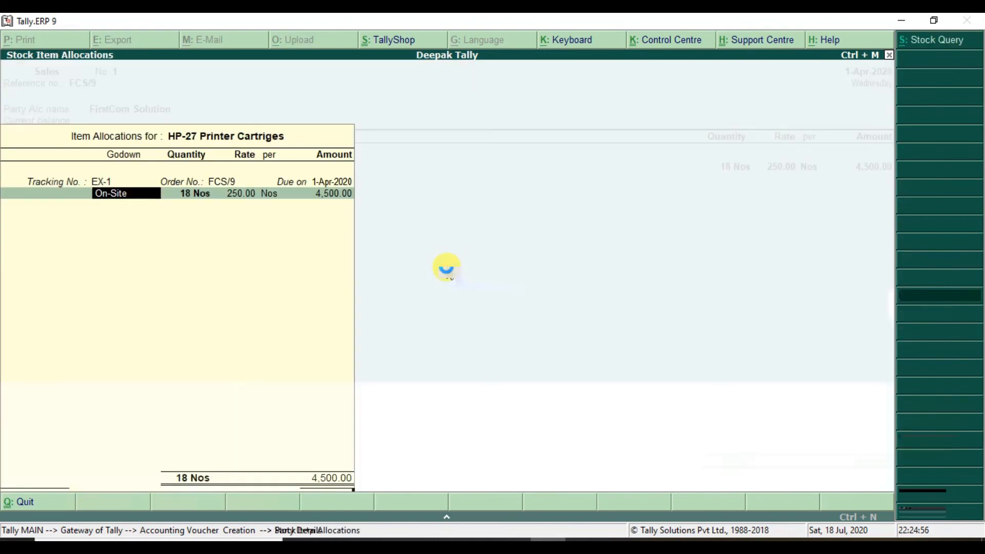
key("Return")
key("Return")
key("Return")
key("Return")
key("Return")
key("Return")
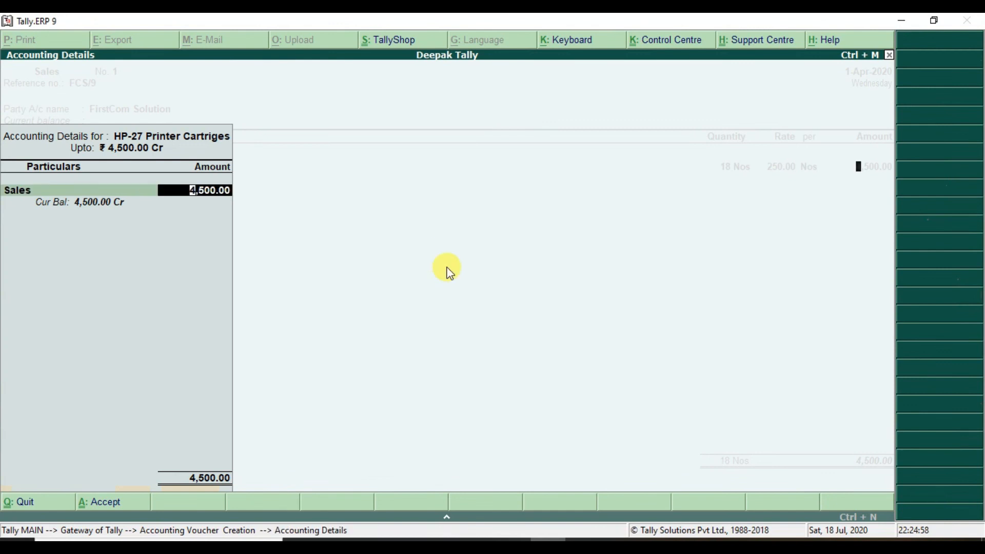
key("Return")
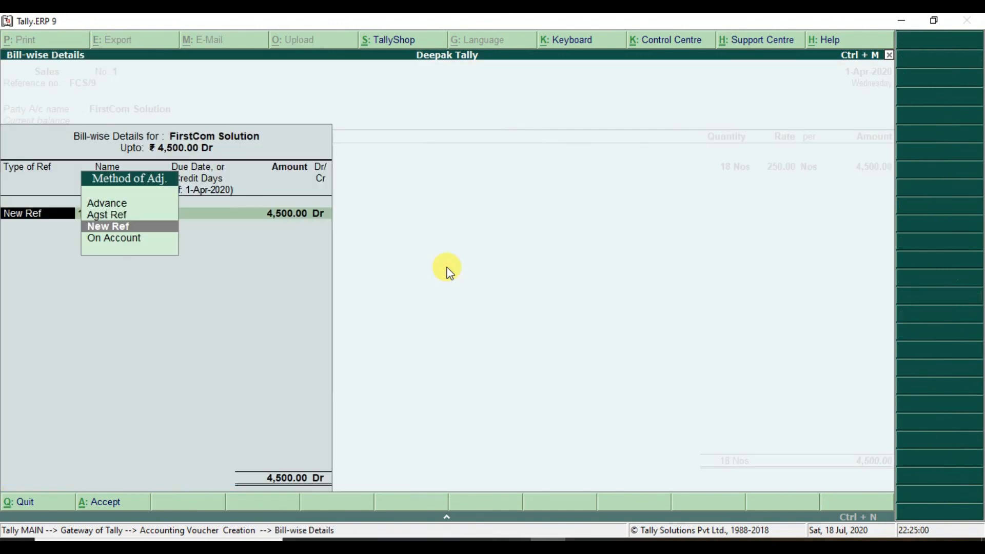
After checking the exercise in Photos, allocate the 4,500.00 bill in Tally.ERP 9 as New Ref named FCS with no due date.
key("Return")
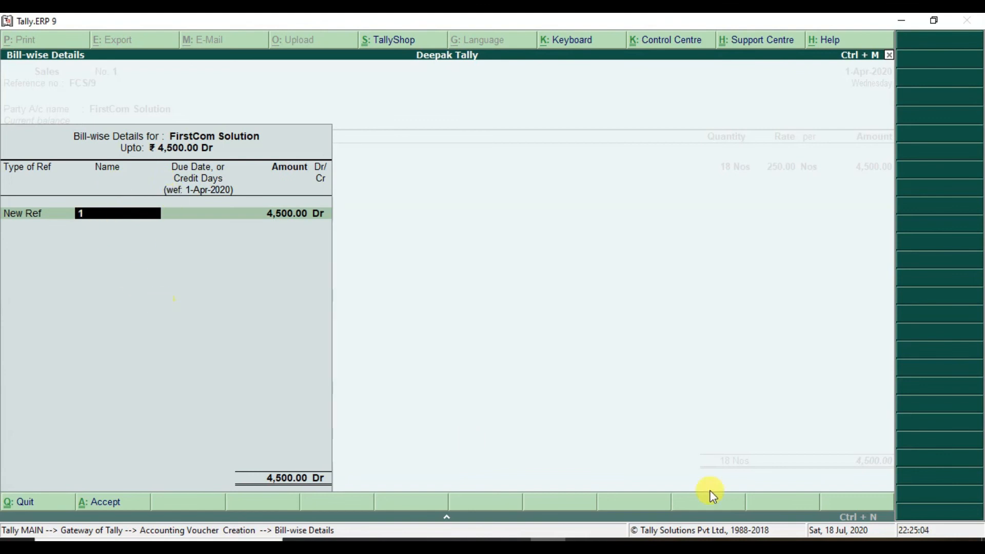
left_click(586, 545)
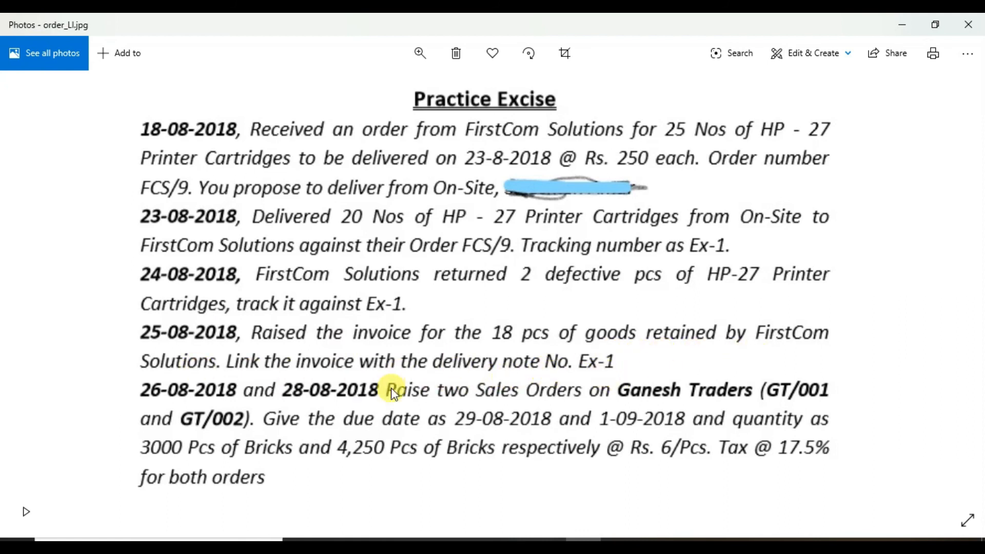
left_click(547, 548)
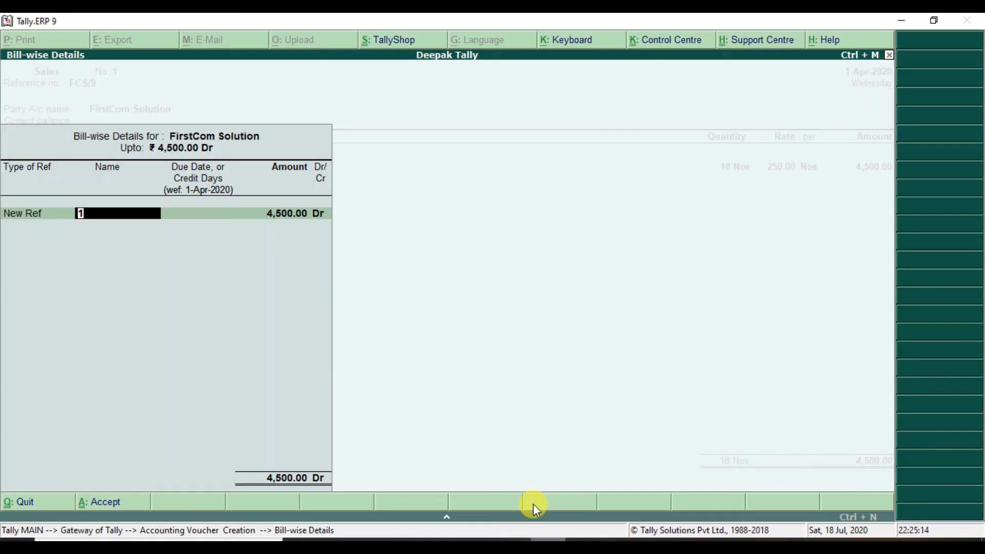
type("FCS")
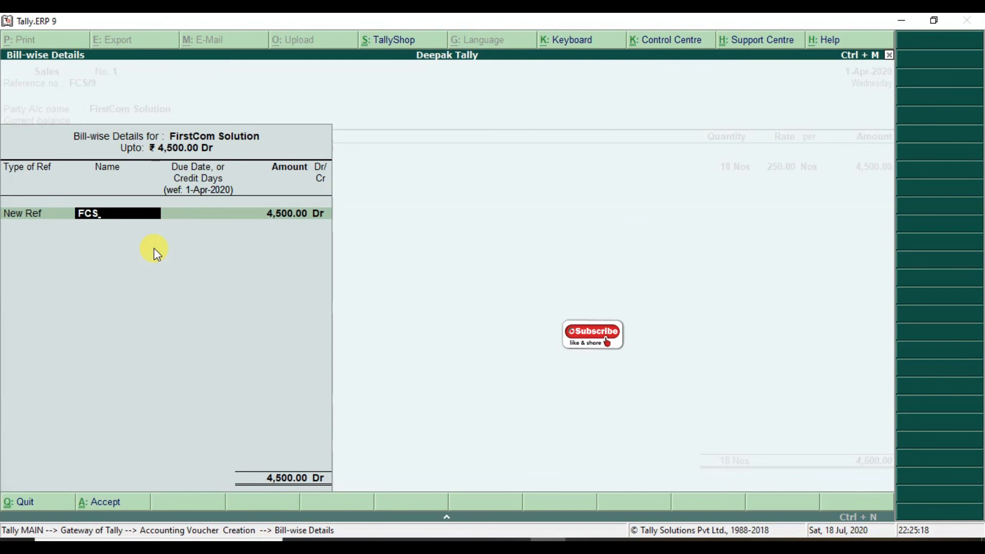
key("Return")
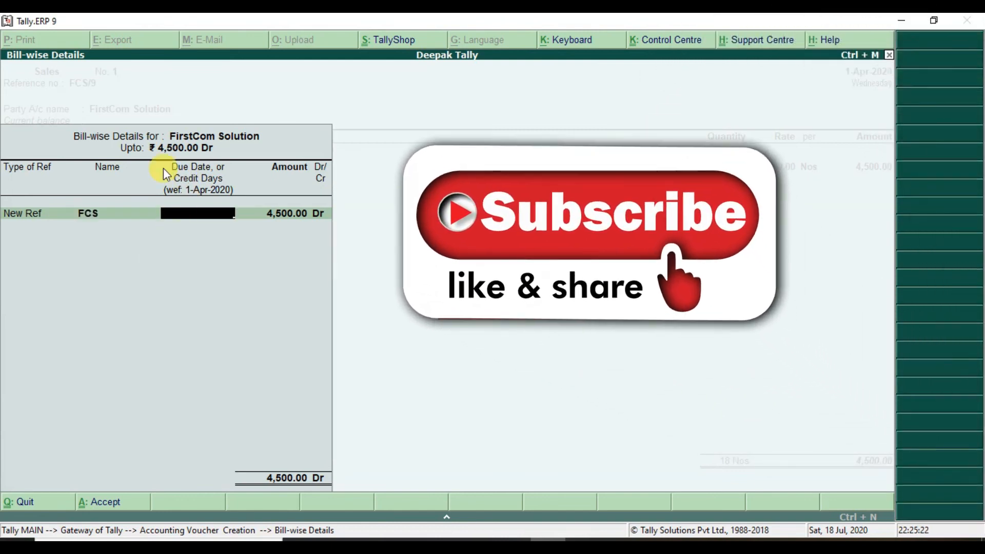
key("Return")
key("Return")
key("Return")
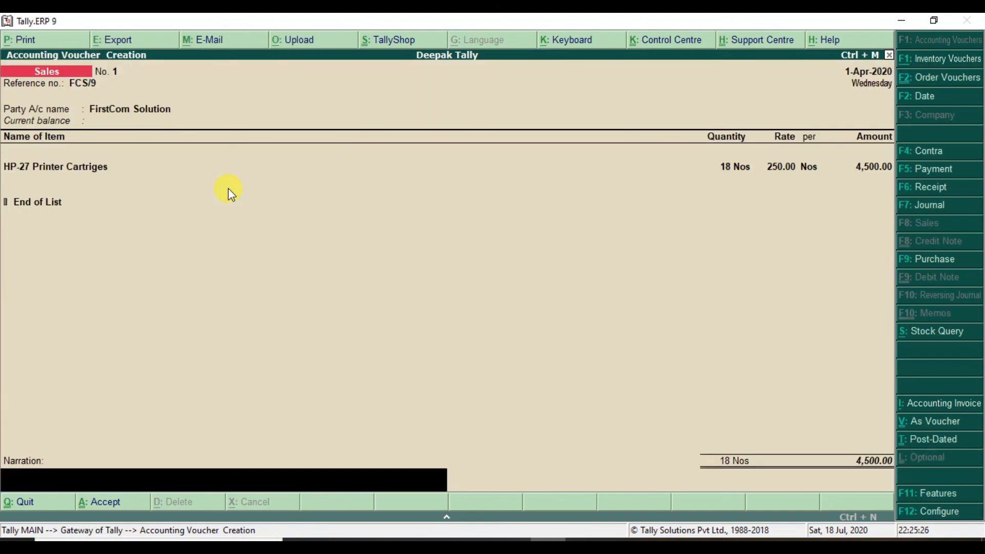
Save the sales invoice without a narration and return to the Gateway of Tally.
key("Return")
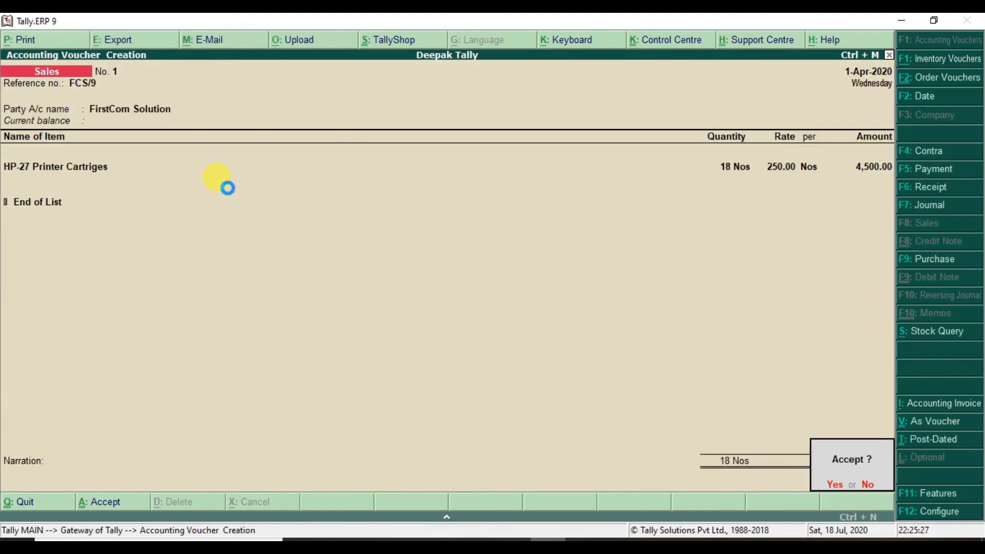
key("Return")
key("Escape")
key("Return")
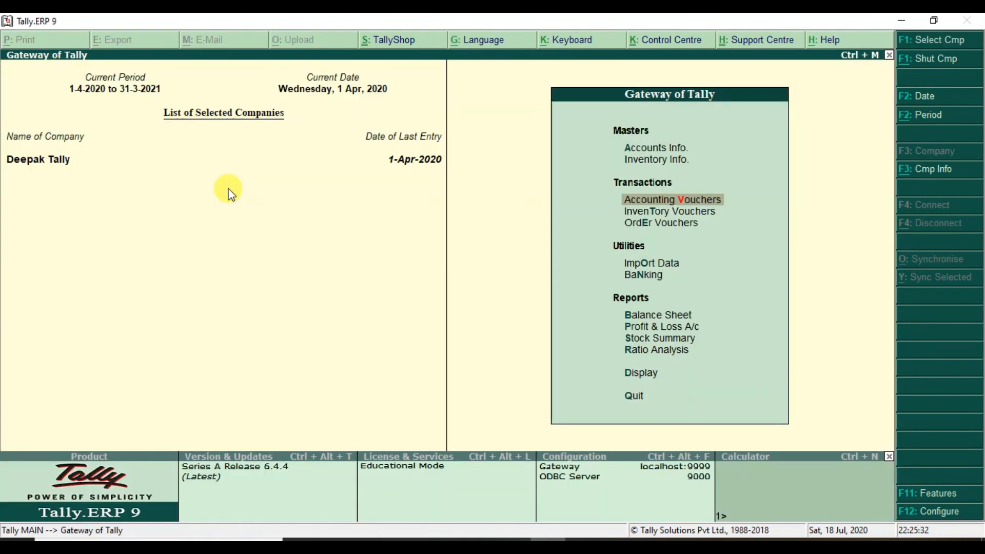